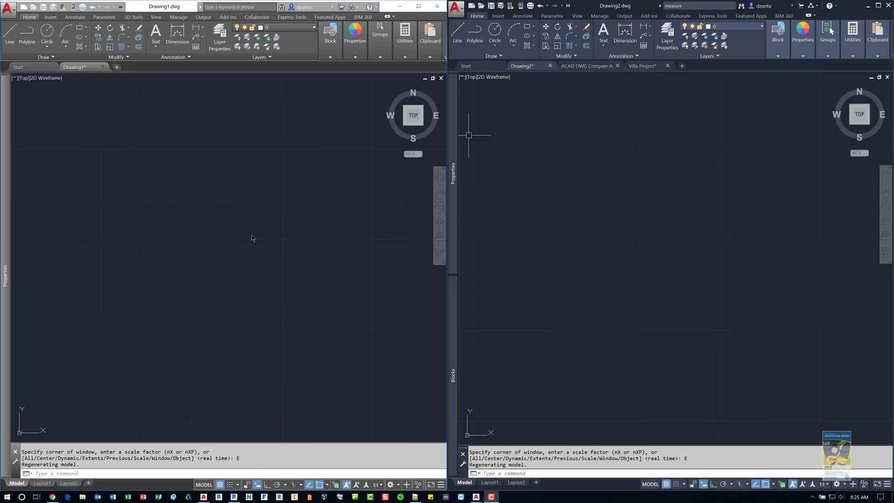
- Activate the left AutoCAD 2019 window and start a line in each drawing
click(660, 207)
click(264, 215)
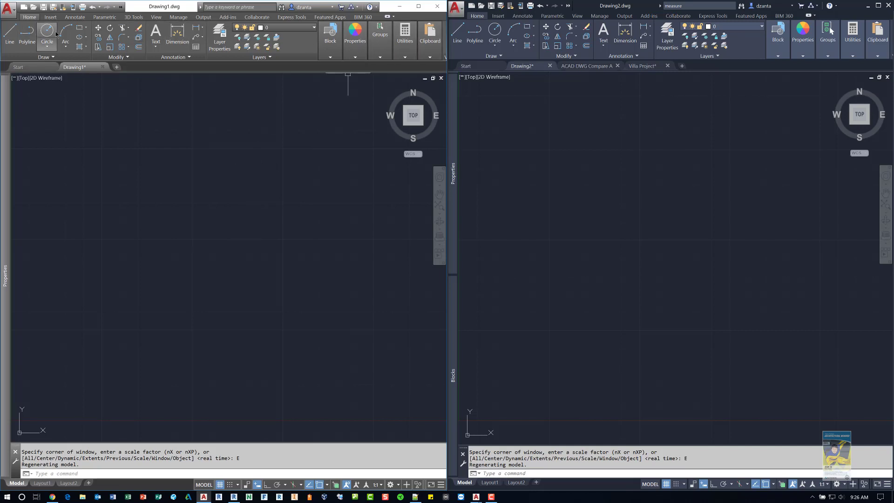
mouse_move(330, 45)
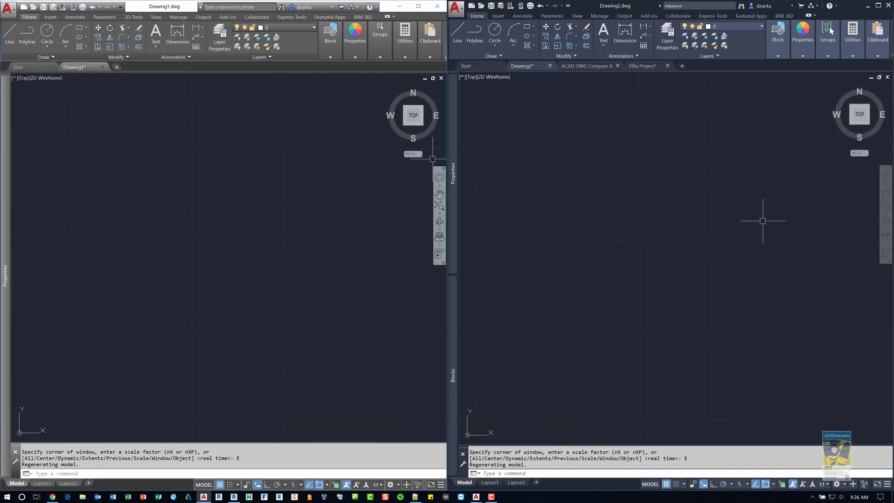
click(705, 187)
click(461, 47)
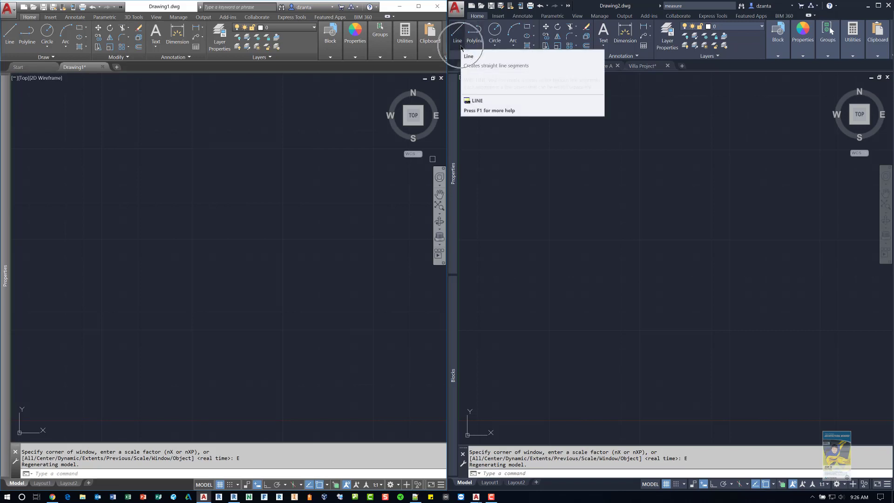
click(8, 39)
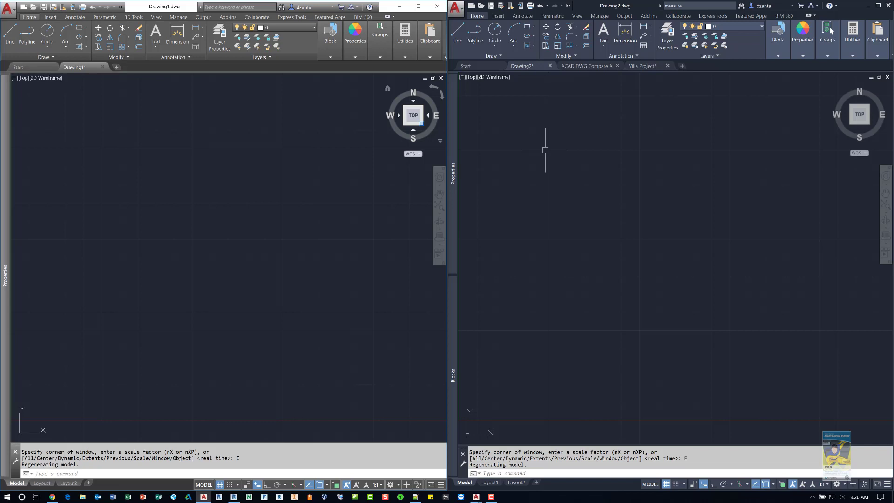
- In AutoCAD 2020 Options, apply the Light theme, then revert to the Dark theme
right_click(654, 473)
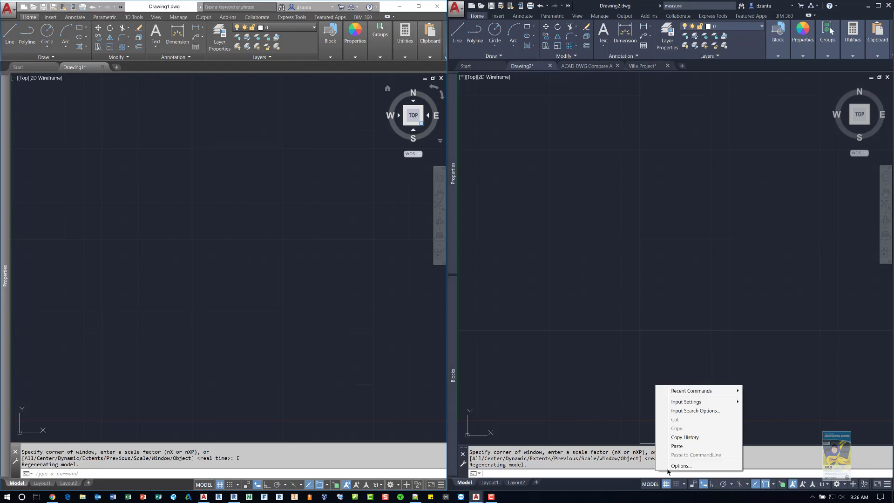
click(681, 466)
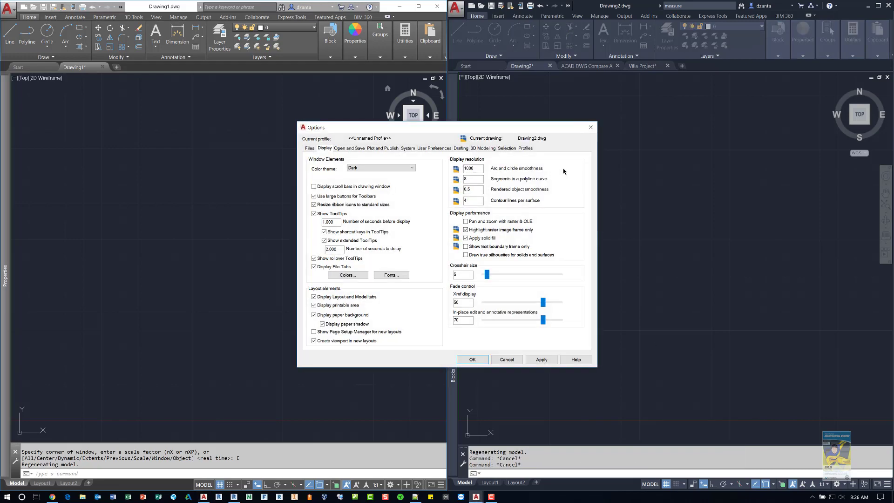
drag(535, 123, 761, 117)
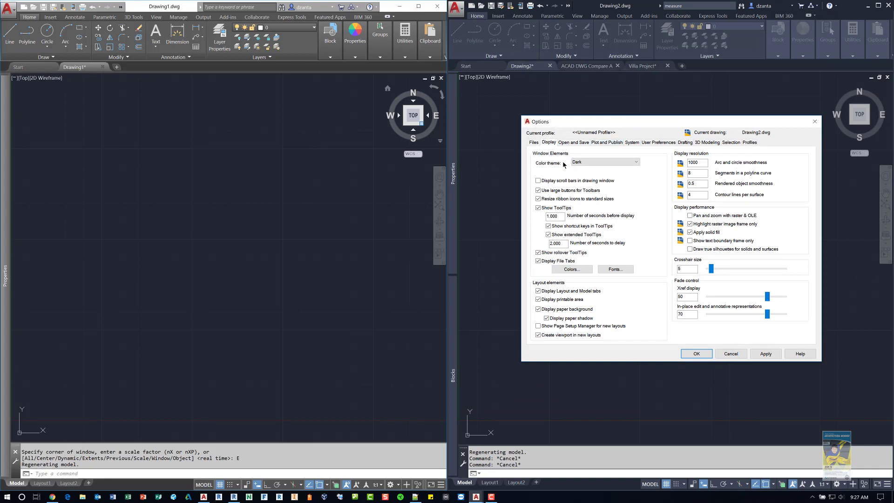
click(585, 163)
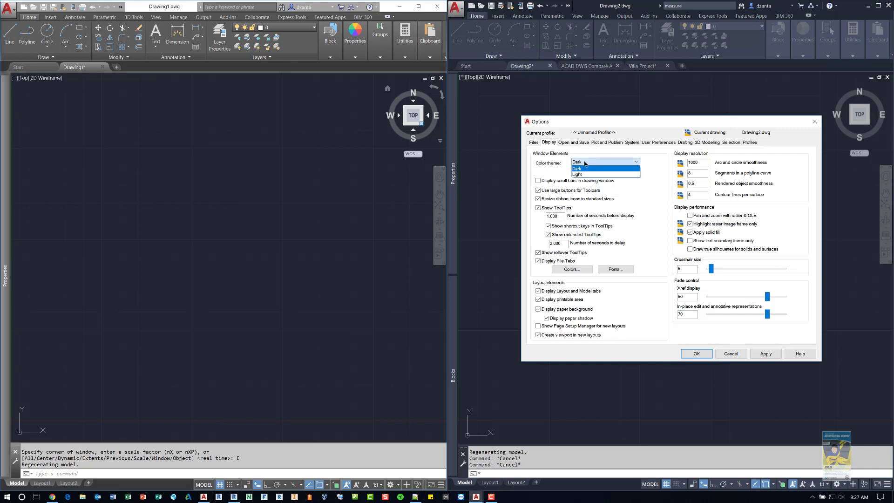
click(582, 174)
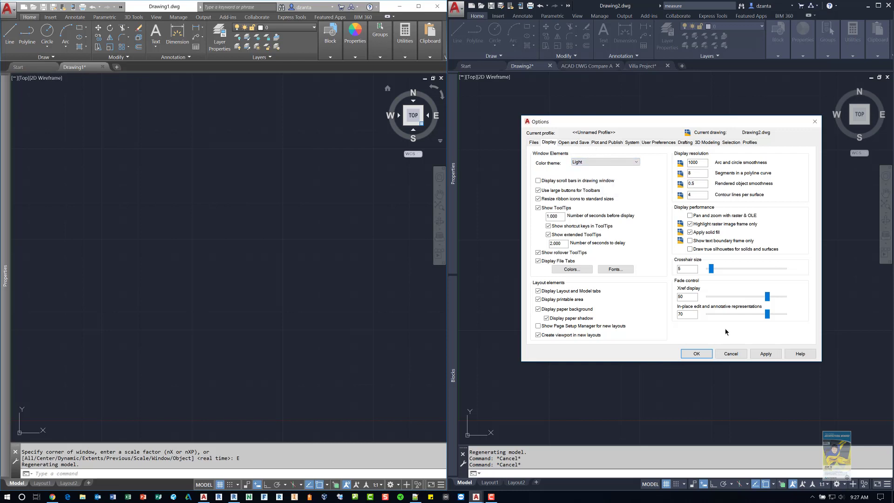
click(760, 357)
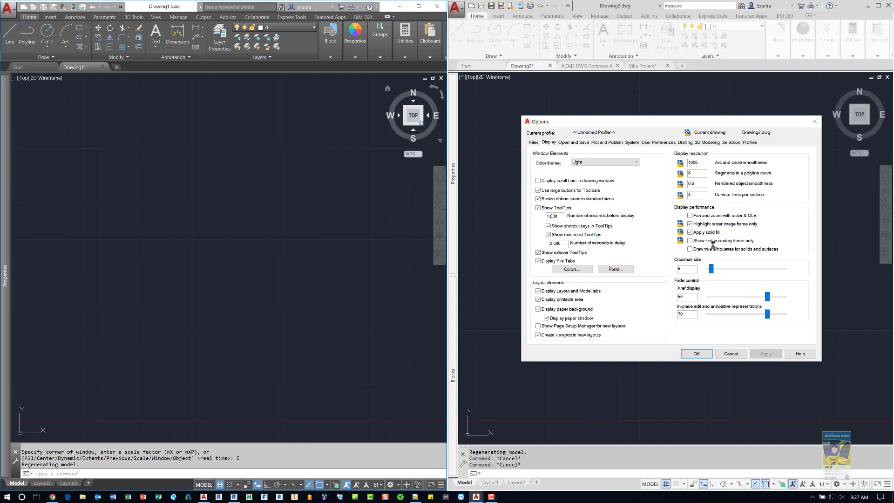
click(619, 163)
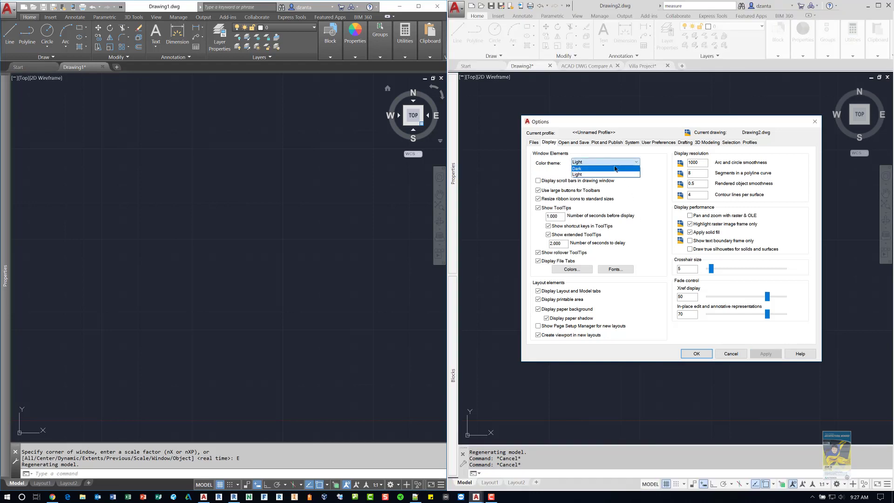
click(616, 169)
click(775, 354)
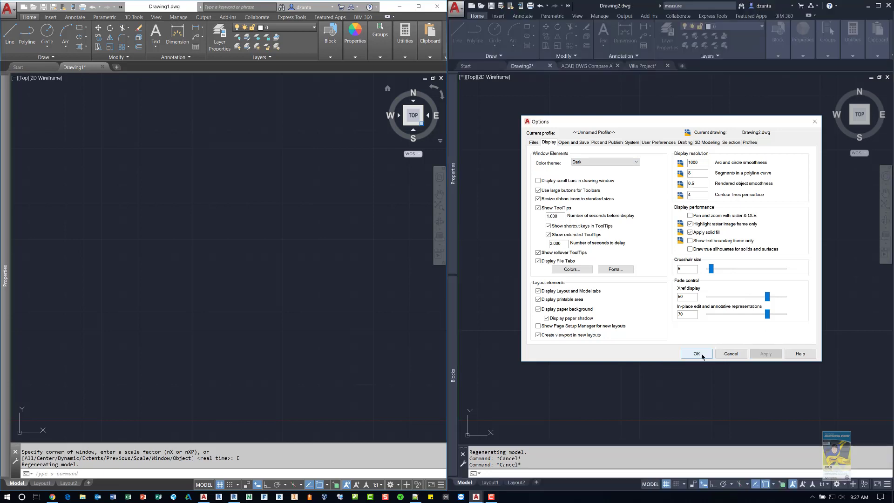
click(701, 356)
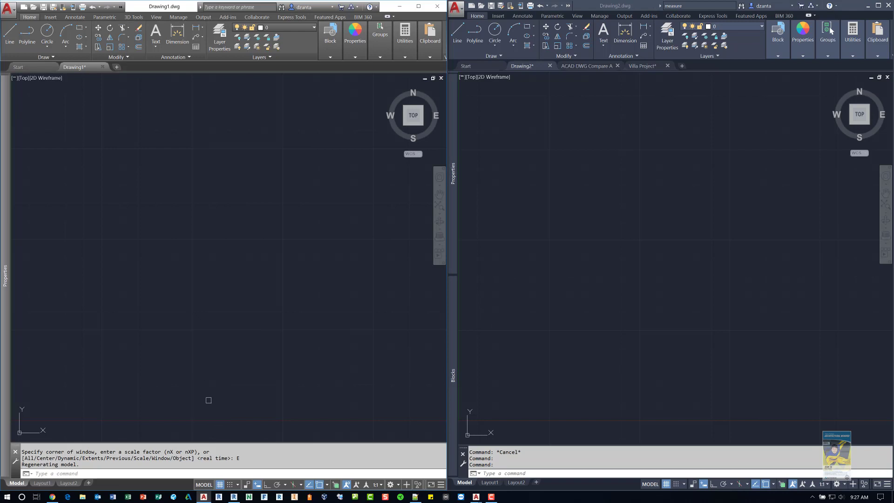
- In AutoCAD 2019 Options, try the Light colour scheme, return to Dark, and close Options
right_click(160, 475)
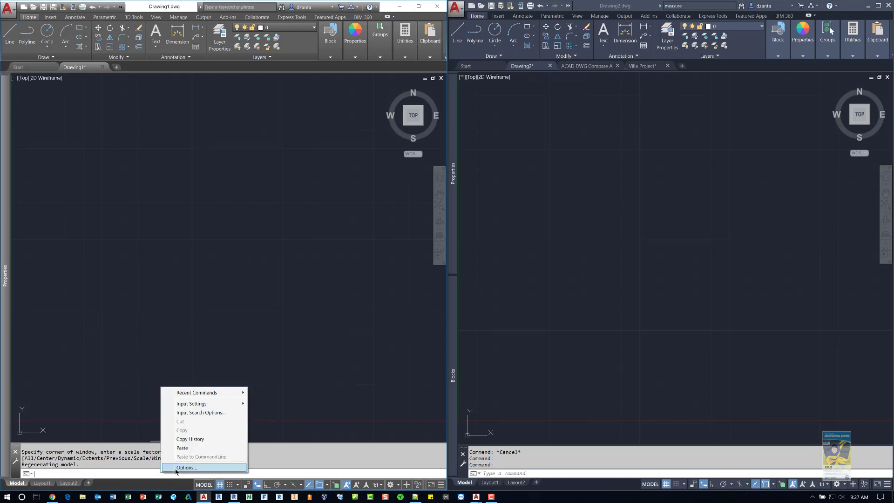
click(176, 469)
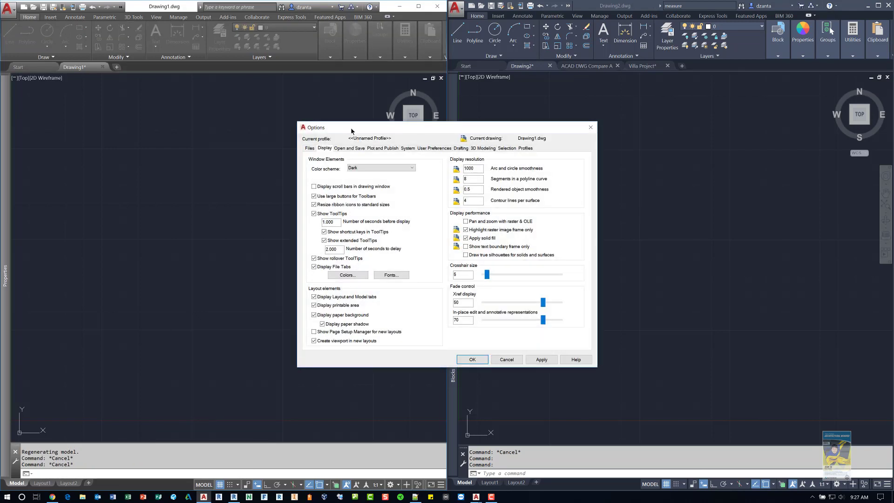
drag(351, 131, 121, 128)
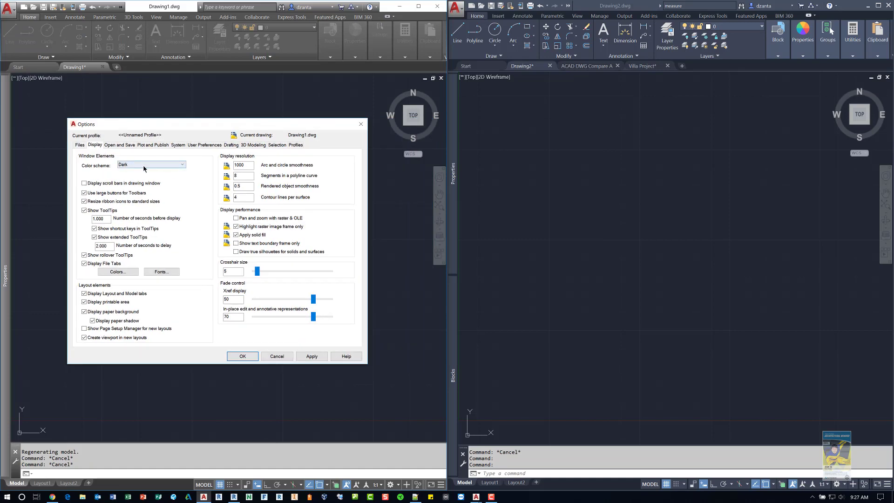
click(144, 169)
click(143, 178)
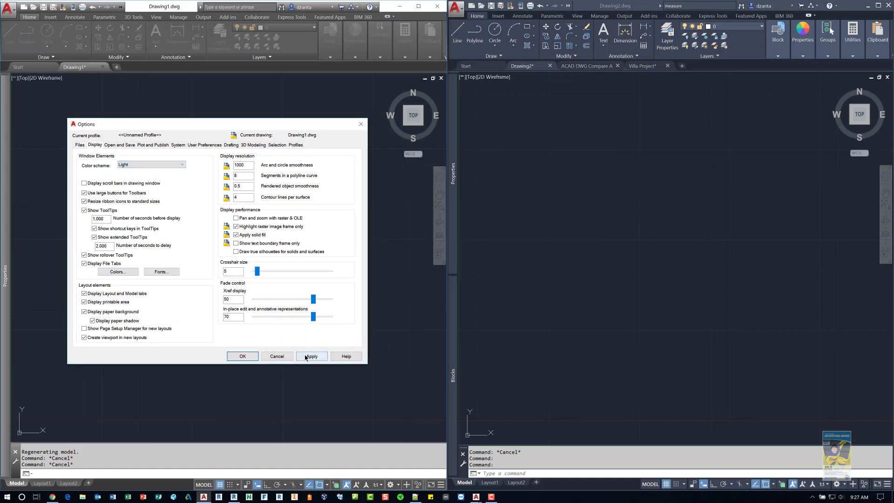
click(306, 358)
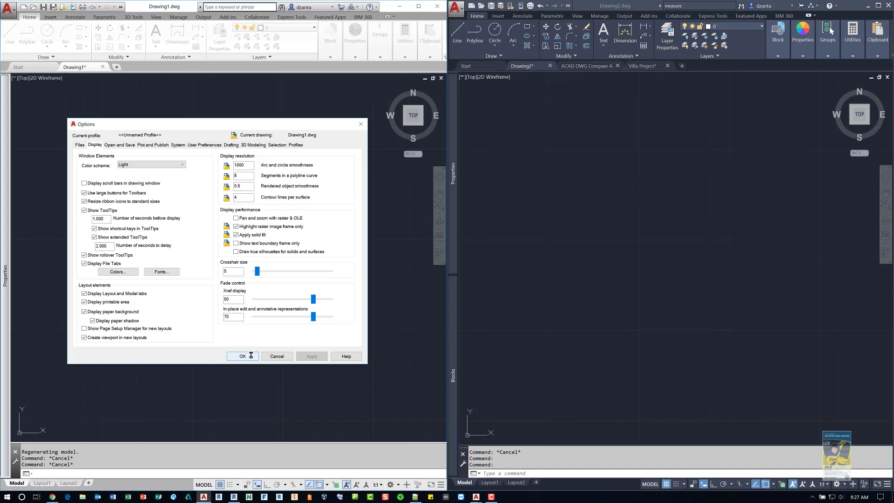
click(144, 165)
click(143, 171)
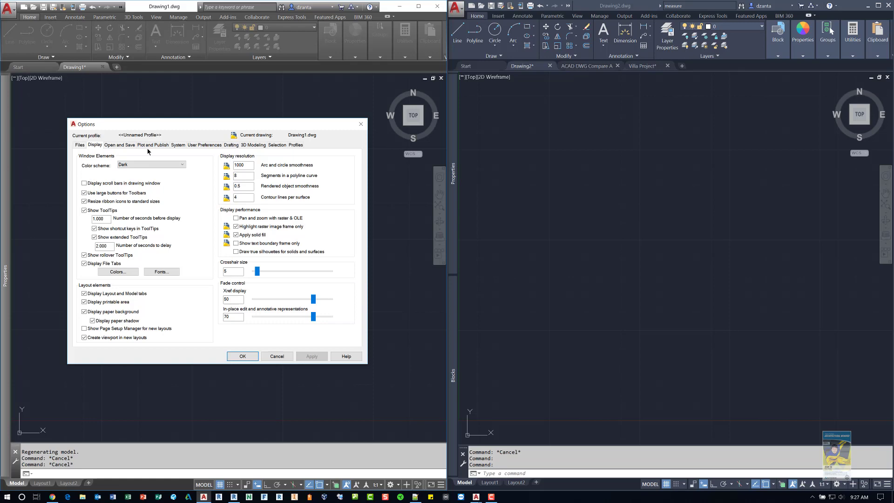
click(120, 273)
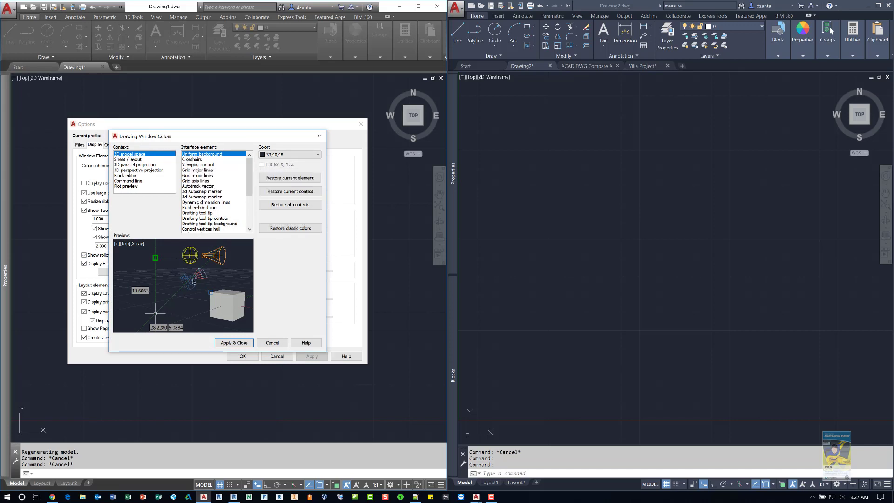
click(273, 343)
click(278, 357)
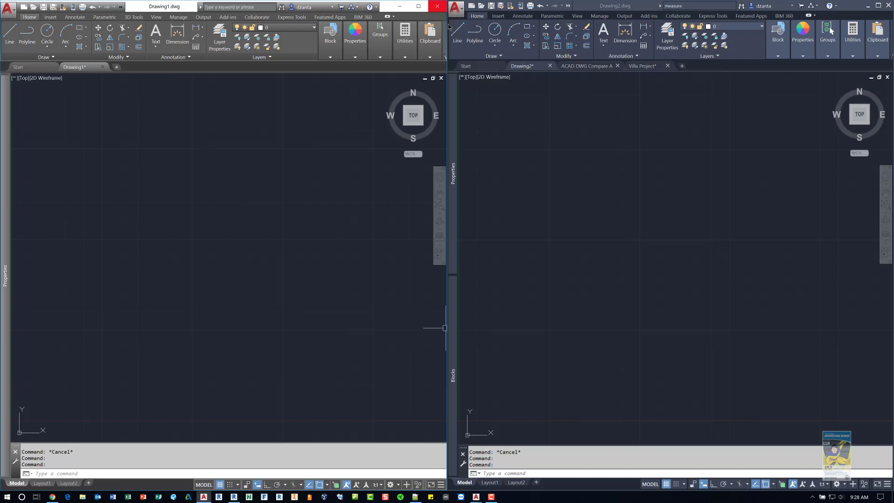
- Quit AutoCAD 2019 without saving Drawing1 and maximize the AutoCAD 2020 window
click(437, 6)
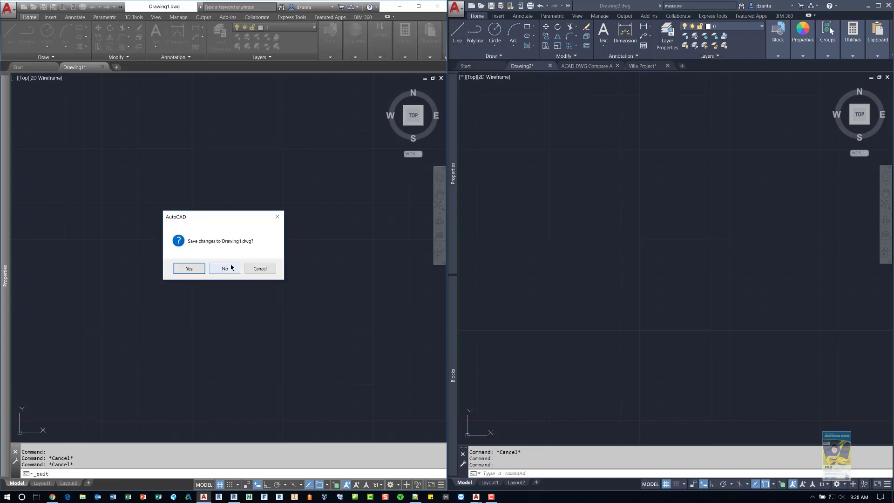
click(225, 268)
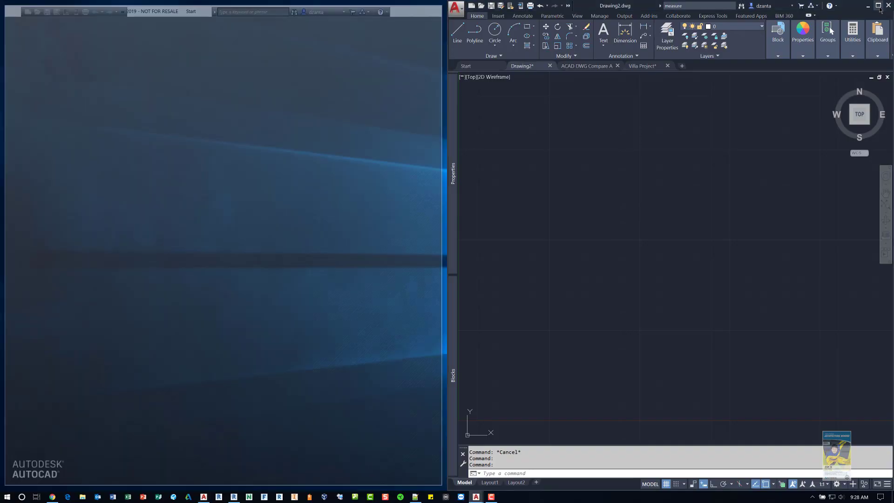
click(879, 5)
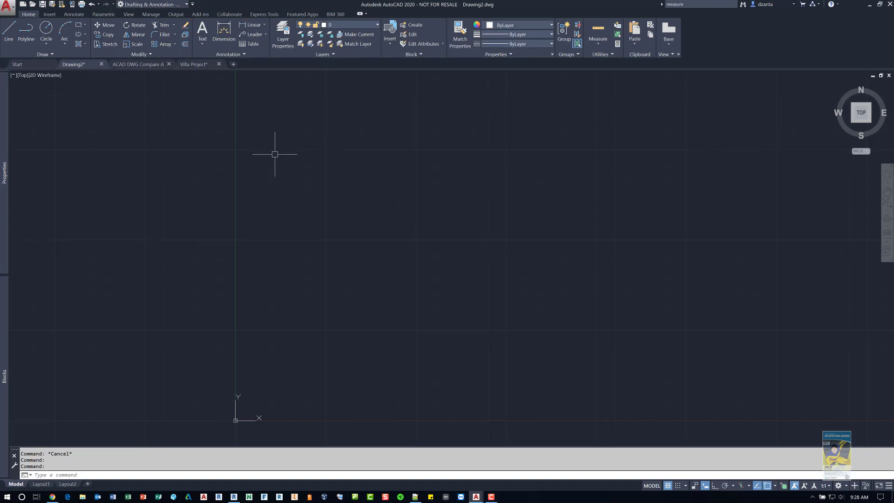
- Open the Blocks palette from the View tab, float it mid-screen, and make it shorter and wider
click(129, 14)
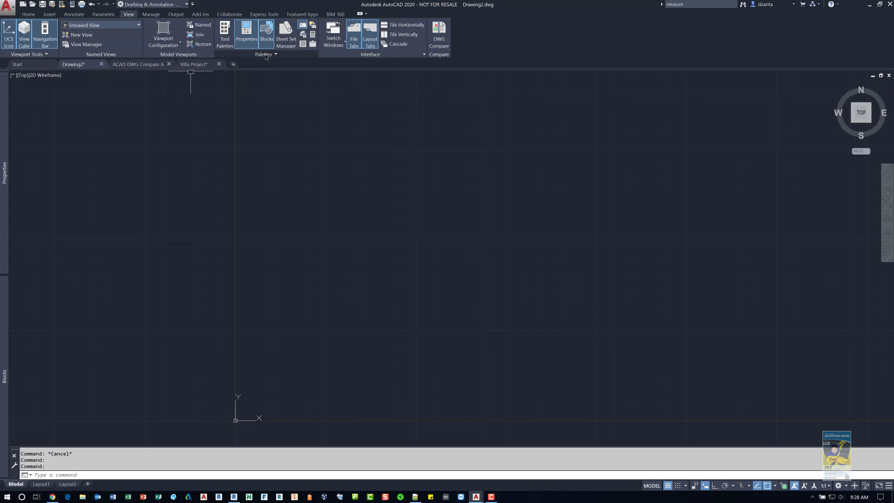
click(268, 45)
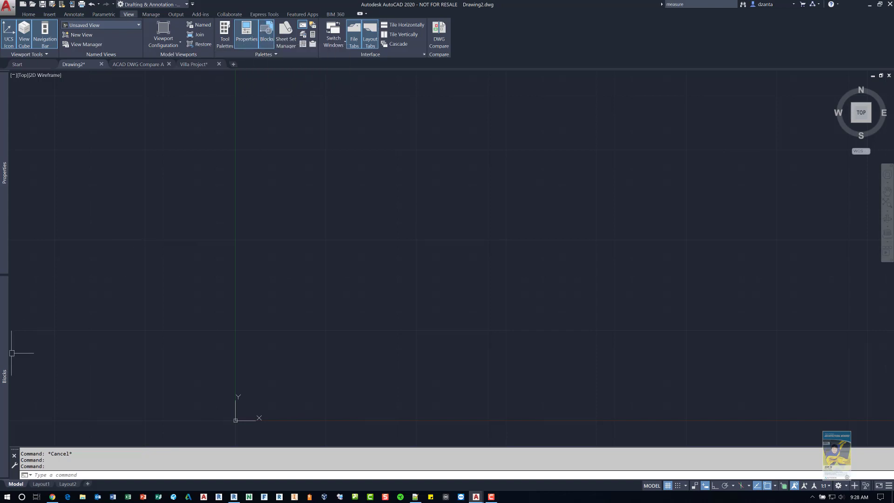
mouse_move(8, 353)
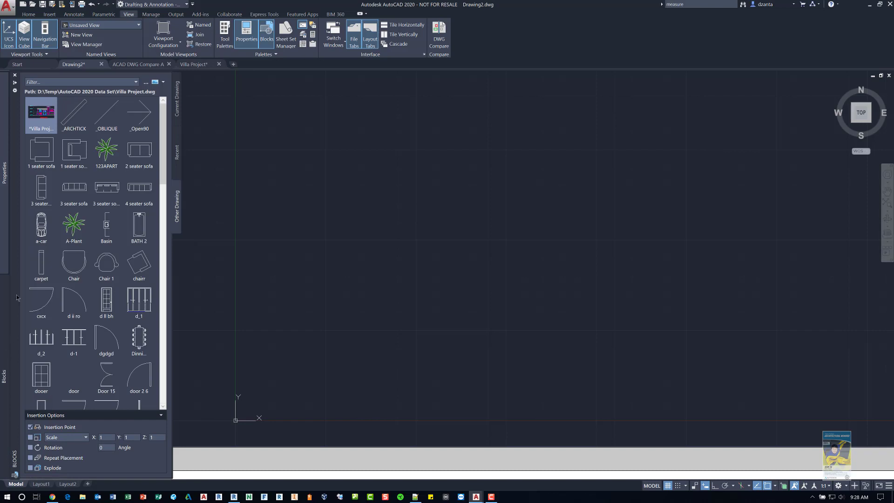
drag(17, 299, 289, 285)
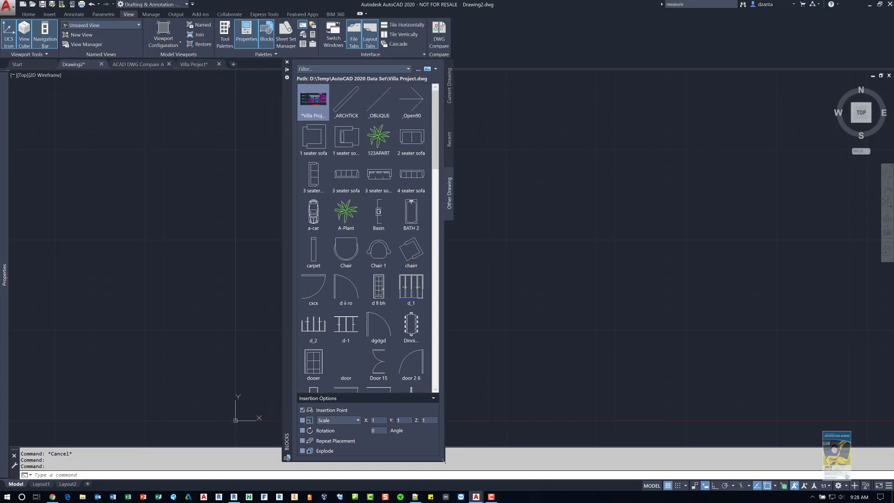
drag(445, 464, 469, 358)
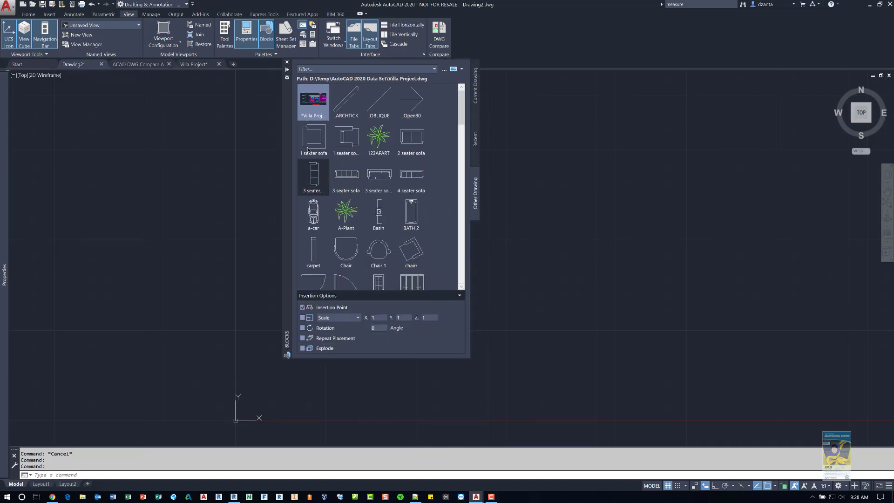
drag(290, 130, 246, 159)
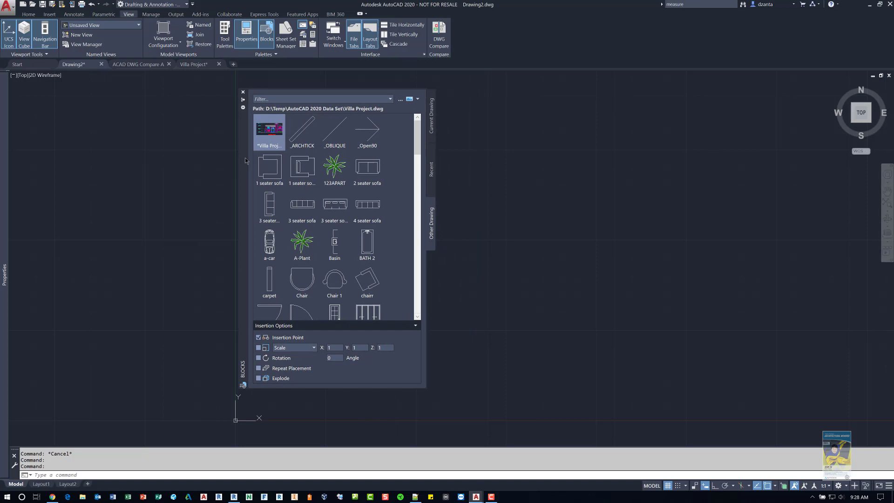
click(389, 100)
click(390, 100)
text(seater.*)
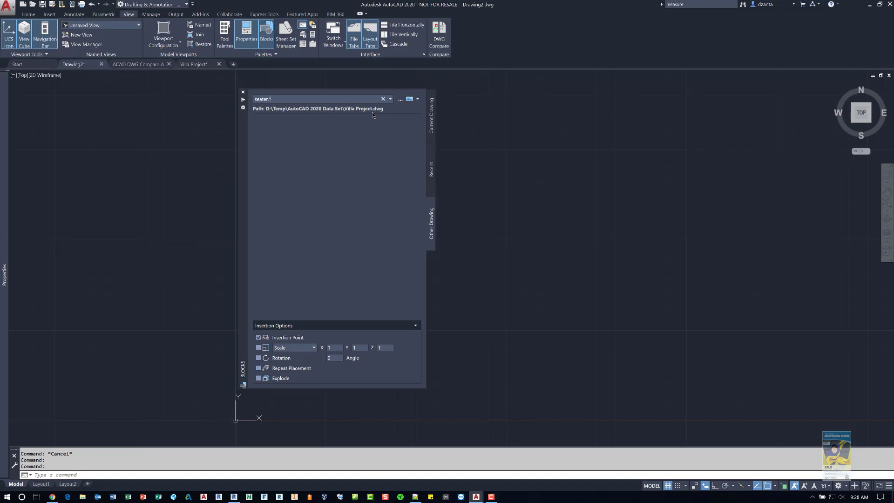
click(383, 99)
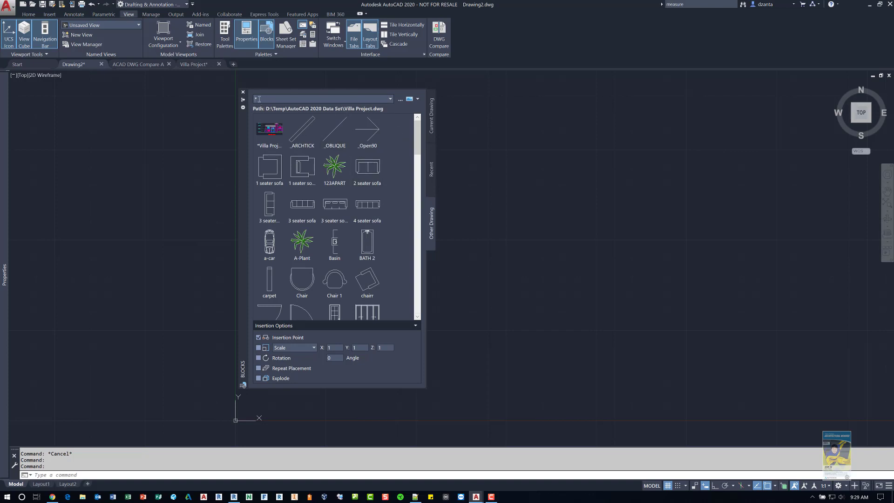
mouse_move(379, 134)
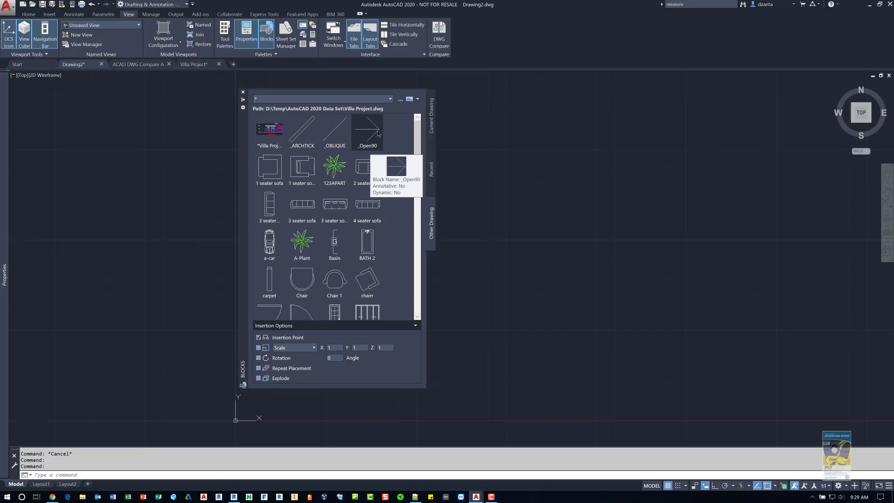
mouse_move(358, 296)
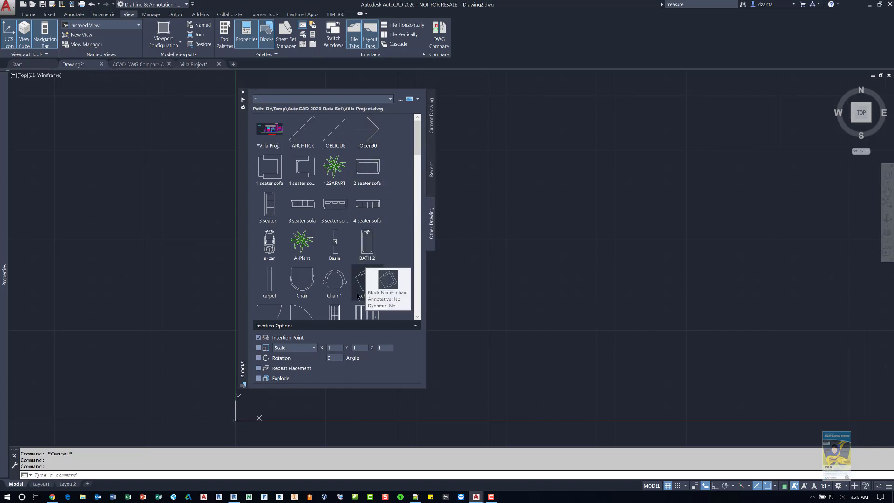
mouse_move(369, 252)
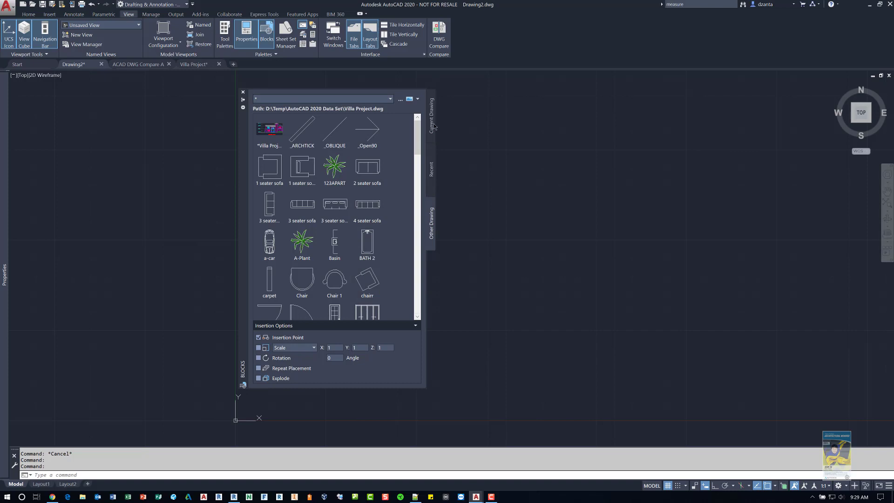
- Cycle the Blocks palette through Current Drawing, Recent and Other Drawing, ending on Current Drawing
click(434, 126)
click(432, 162)
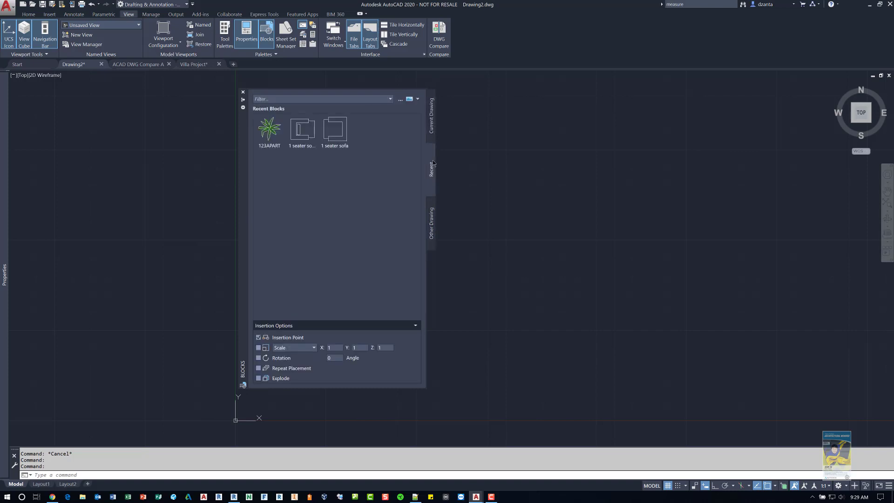
click(433, 214)
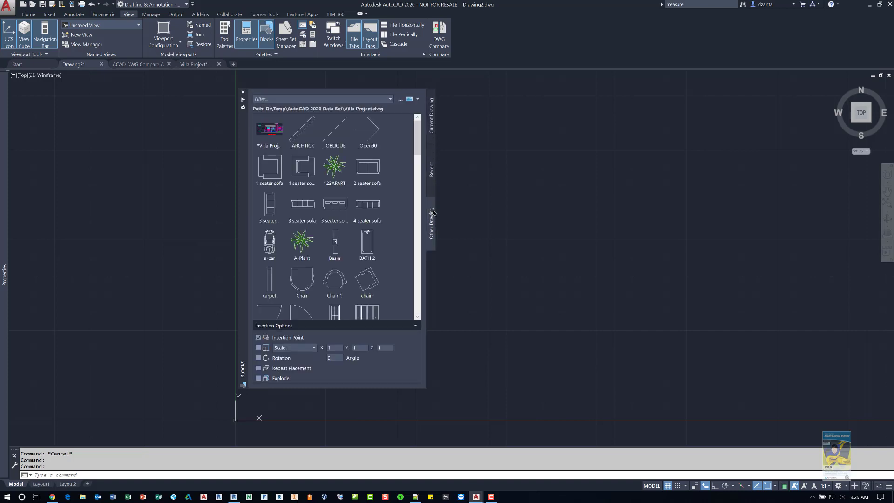
click(433, 137)
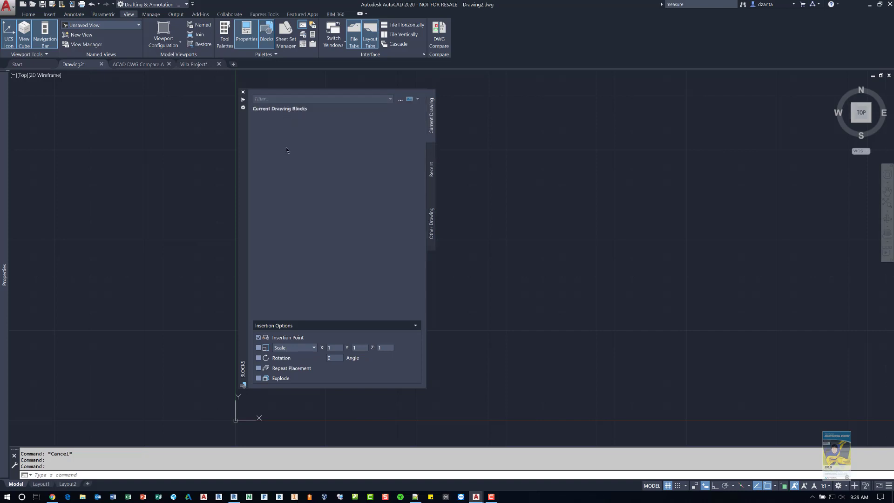
- Load AE100 Elevations.dwg into the Blocks palette and place its Aec ISO A0 block in Drawing2
click(400, 100)
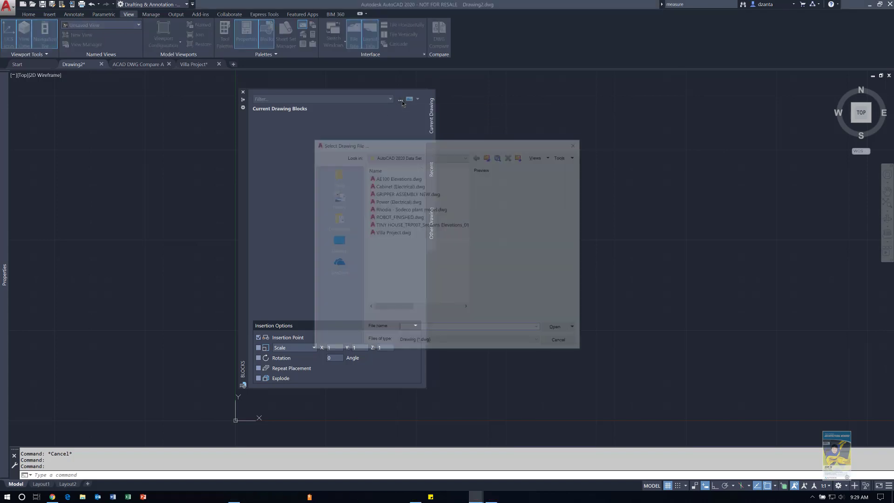
click(394, 177)
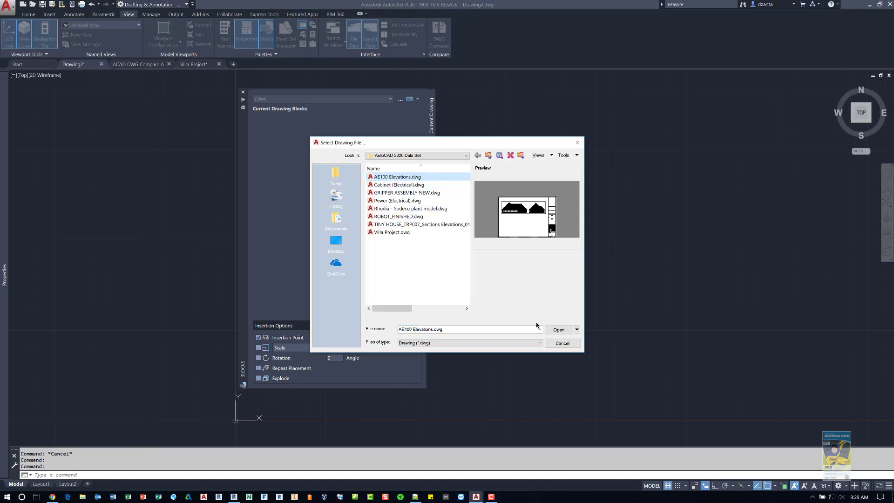
click(559, 331)
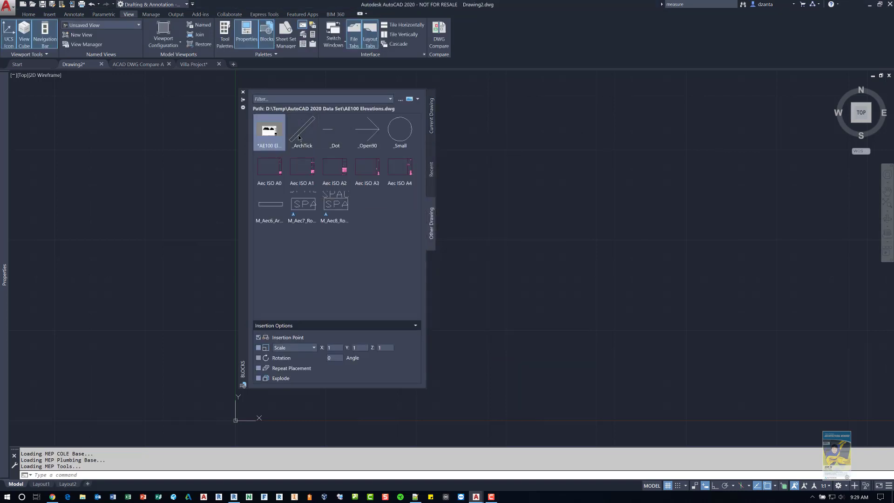
click(270, 169)
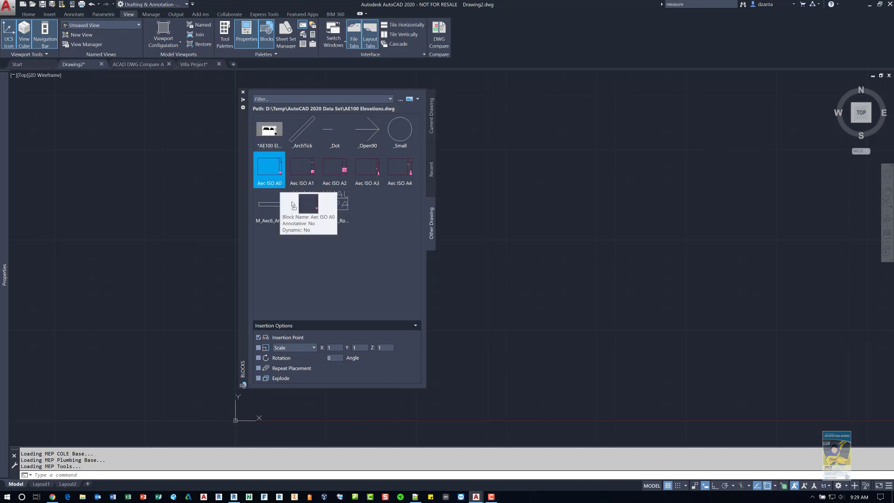
click(552, 231)
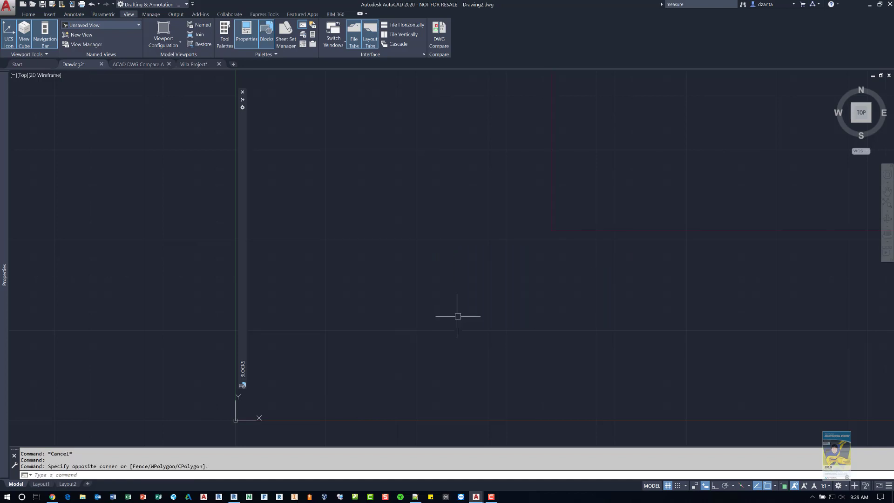
mouse_move(242, 144)
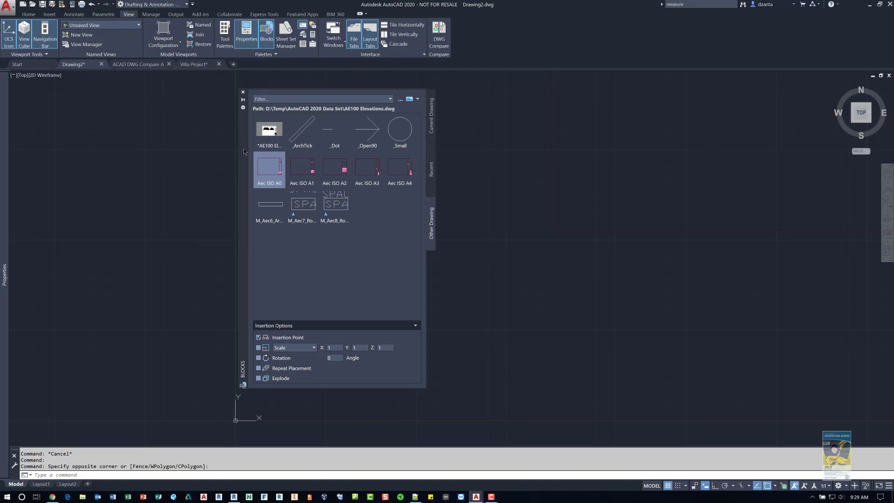
- Insert the 123APART plant block from the Recent blocks list, then close the Blocks palette
drag(241, 145, 226, 154)
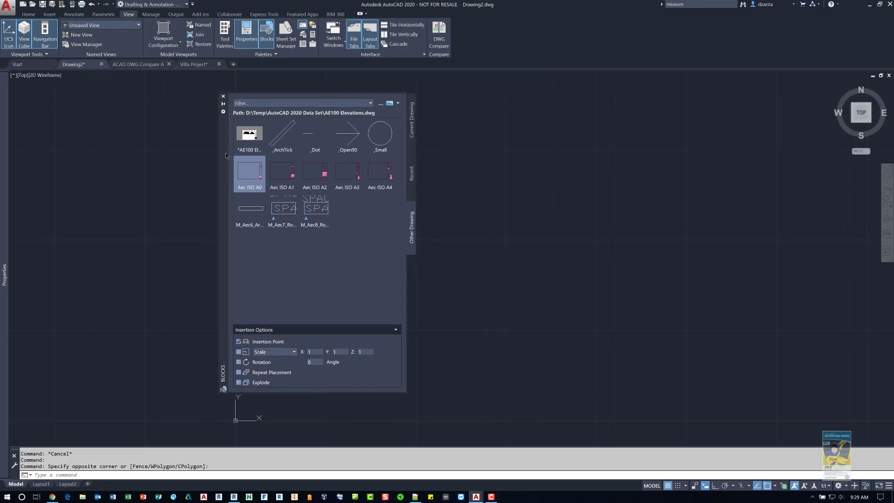
click(412, 133)
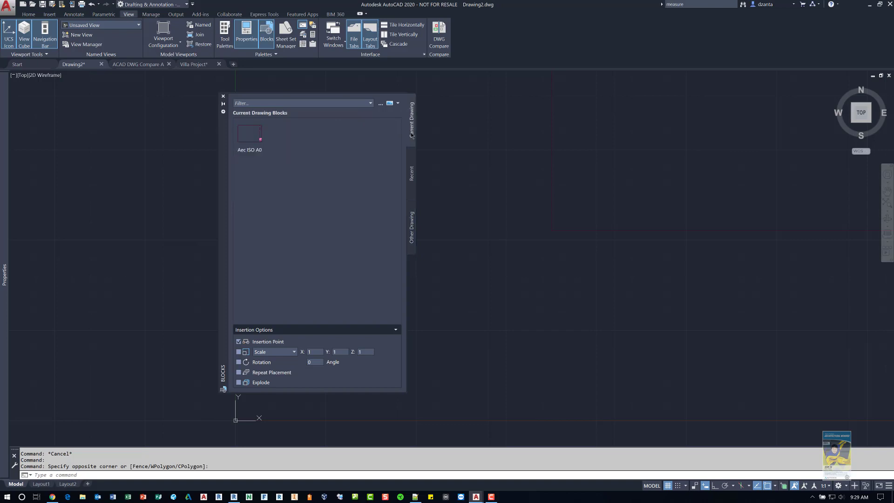
click(412, 175)
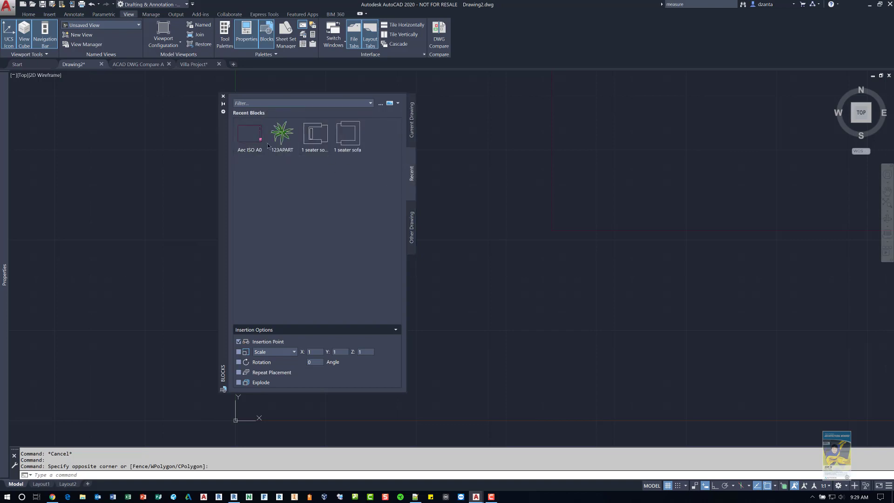
click(285, 142)
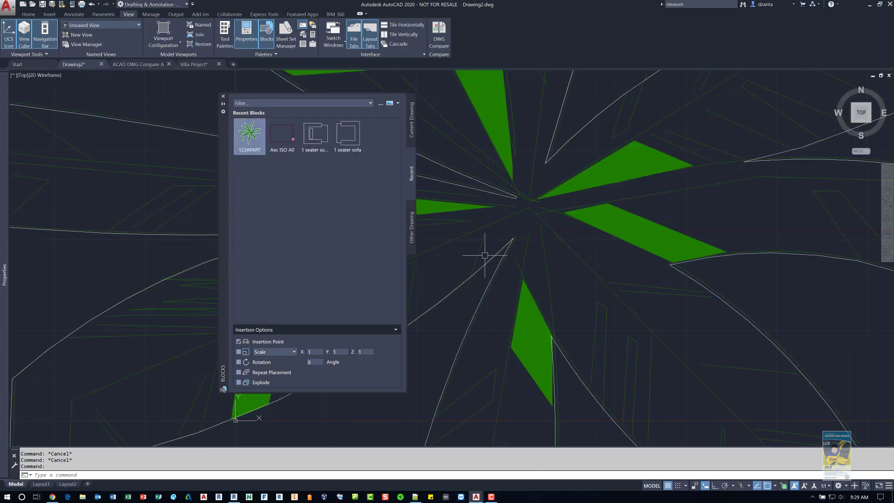
click(412, 225)
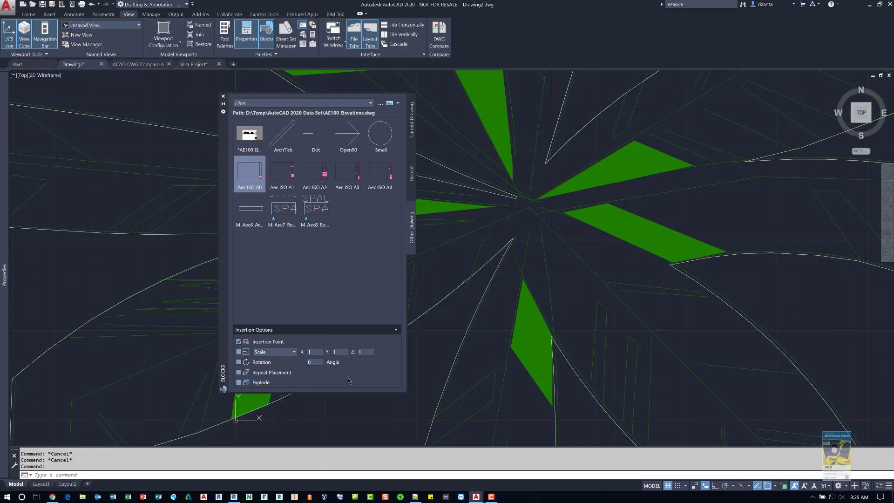
click(223, 96)
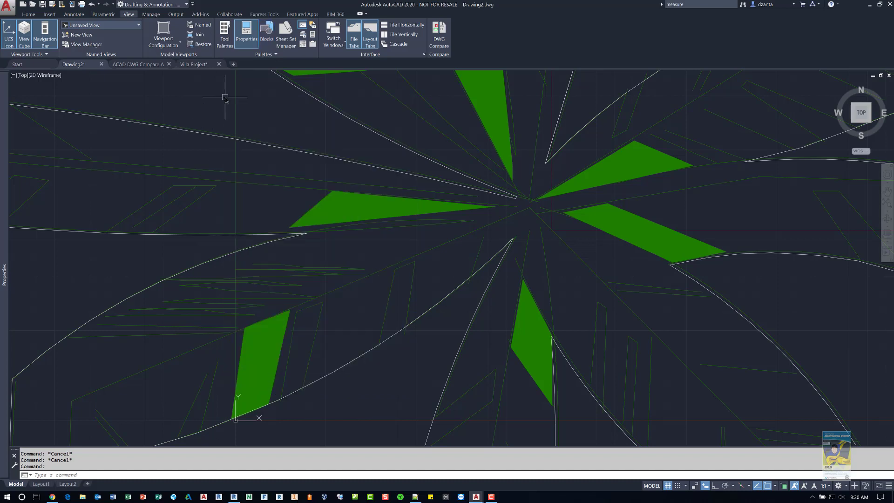
- Show Recent Blocks in the Blocks palette from the Insert tab gallery, then close it
click(51, 15)
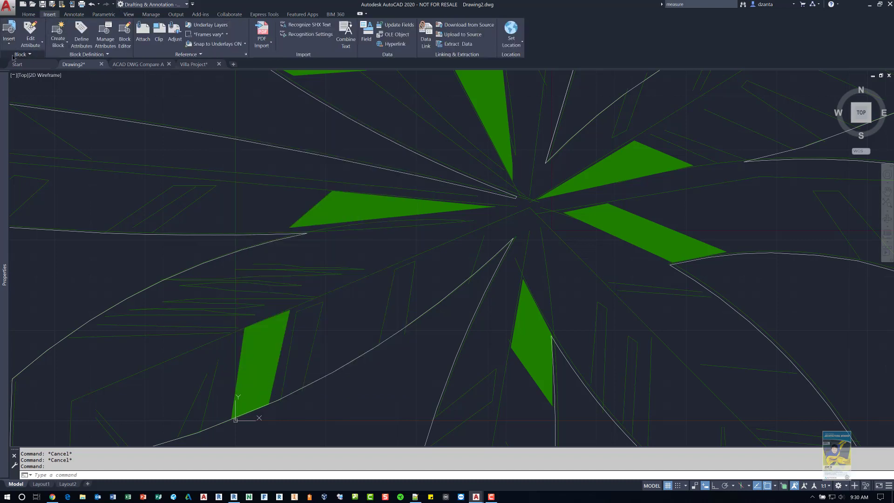
click(9, 32)
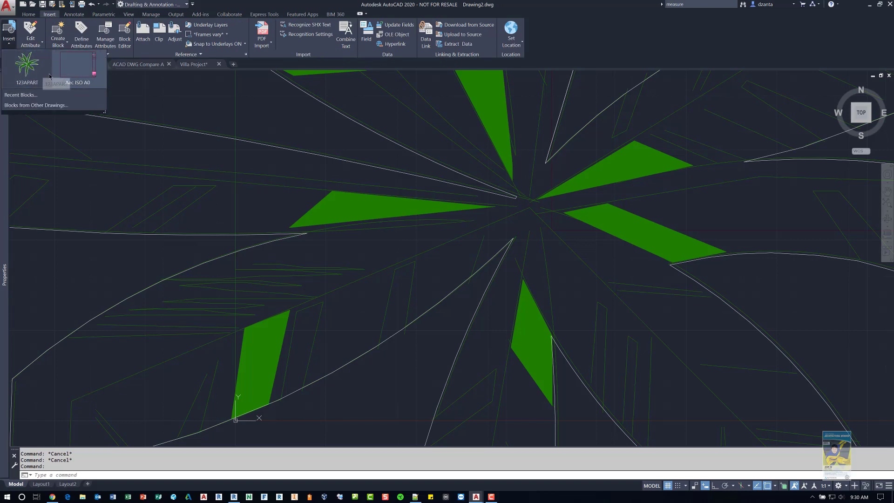
click(21, 95)
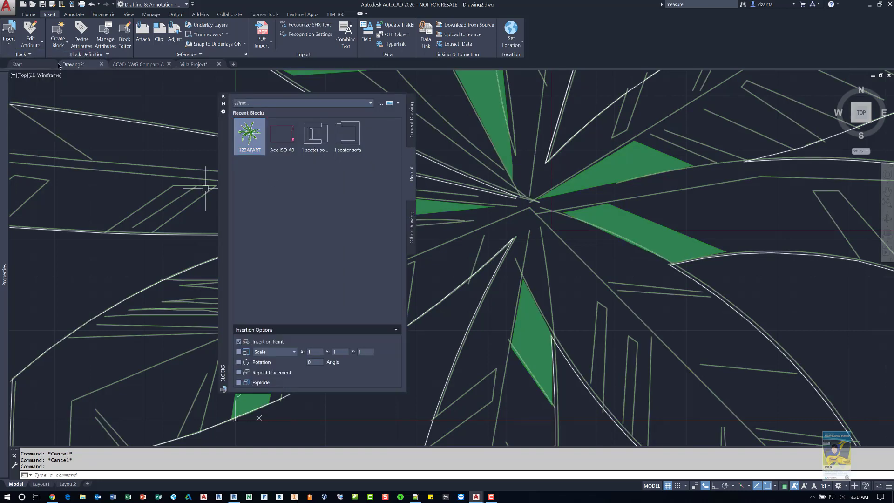
click(223, 96)
- Show Blocks from Other Drawings from the same gallery, then close the palette again
click(9, 37)
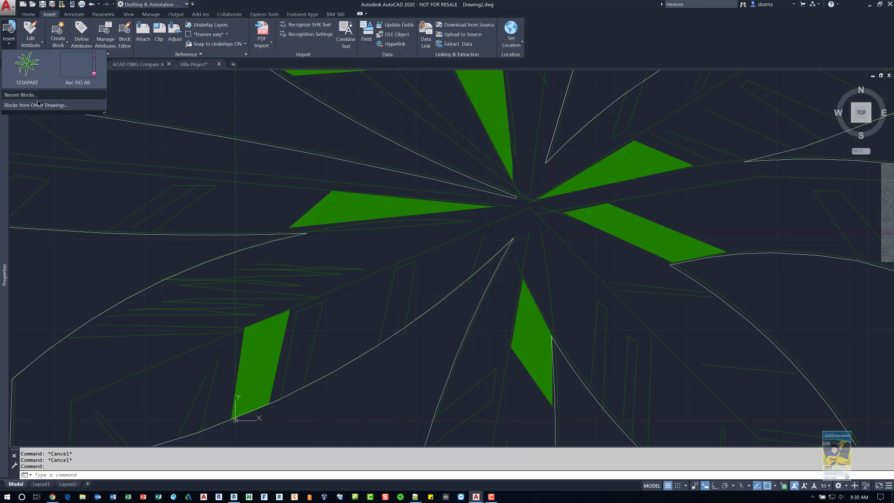
click(40, 106)
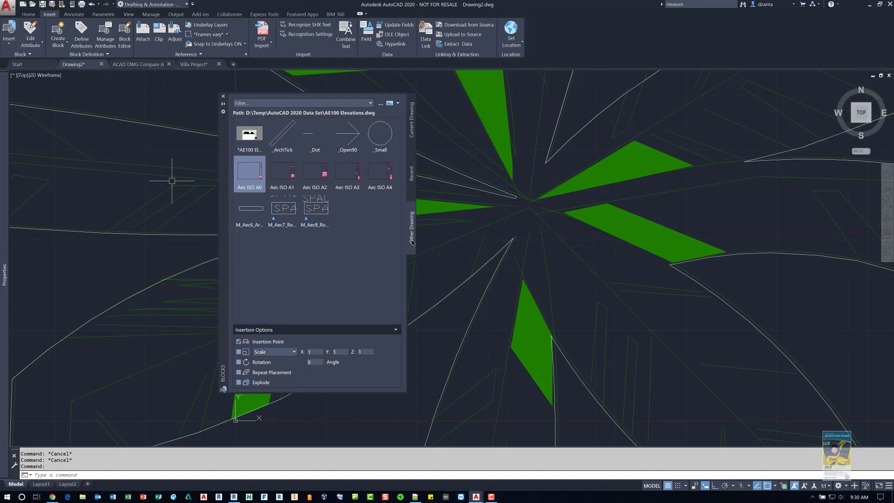
click(224, 97)
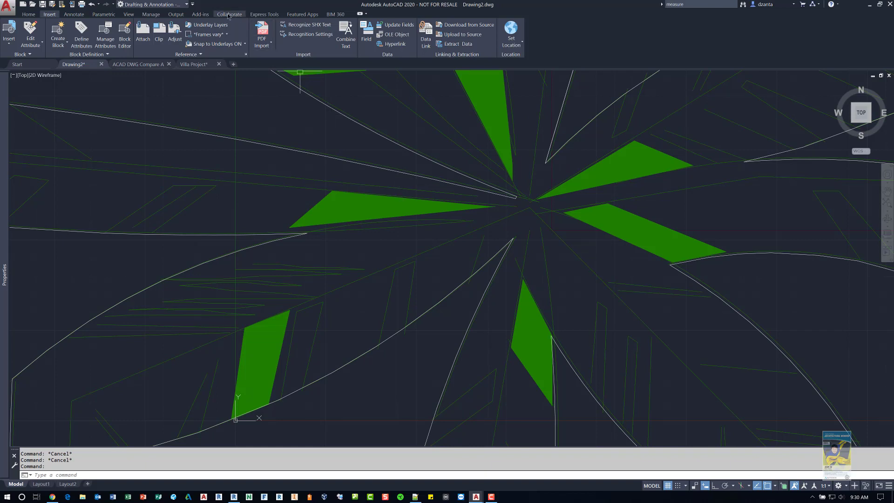
- Check why the 123APART and Aec ISO A0 blocks can't be purged, then reopen Purge on Purgeable Items
click(151, 14)
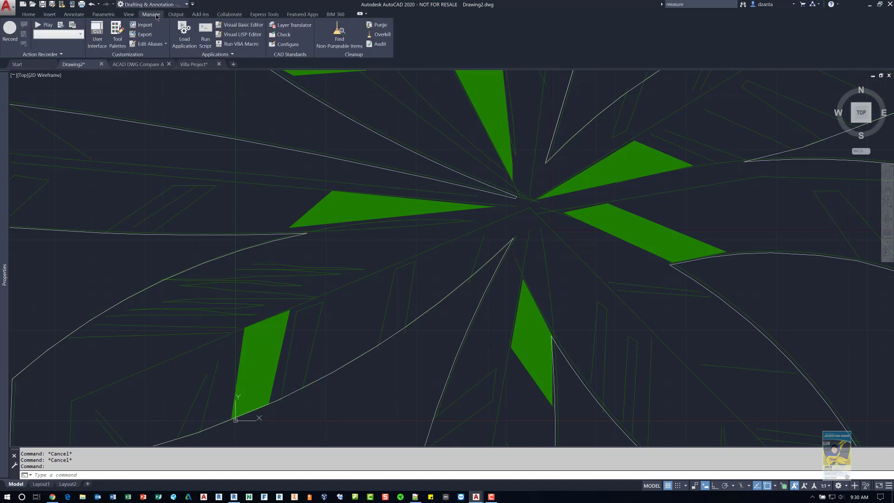
click(341, 46)
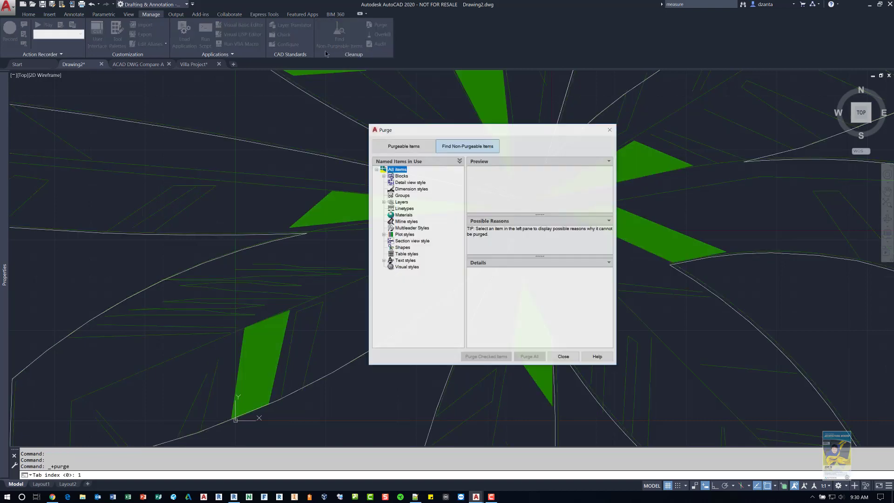
click(384, 177)
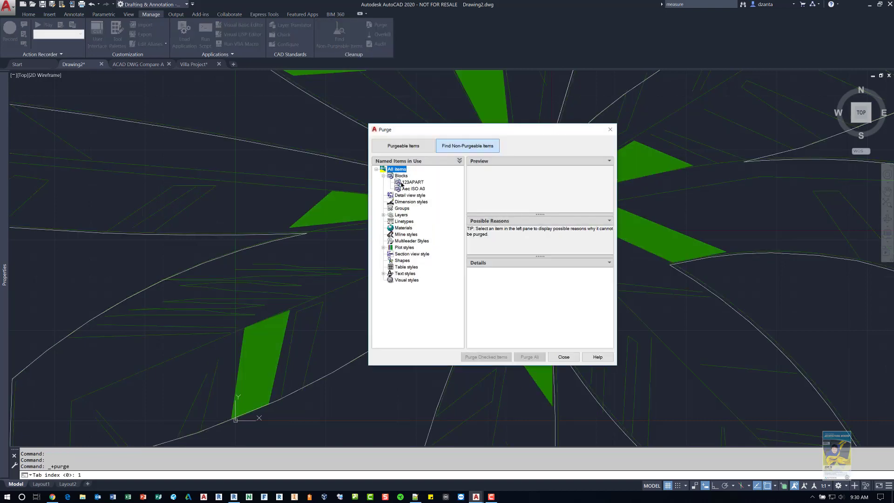
click(405, 182)
click(407, 189)
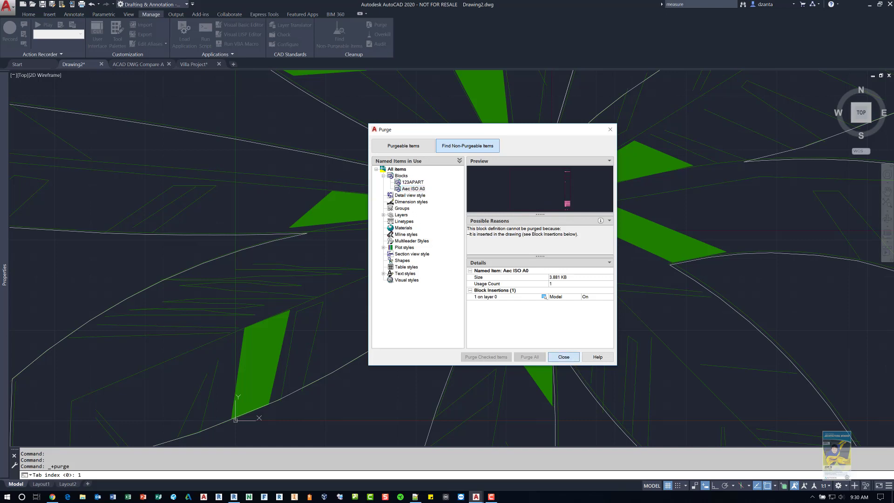
click(563, 357)
click(379, 25)
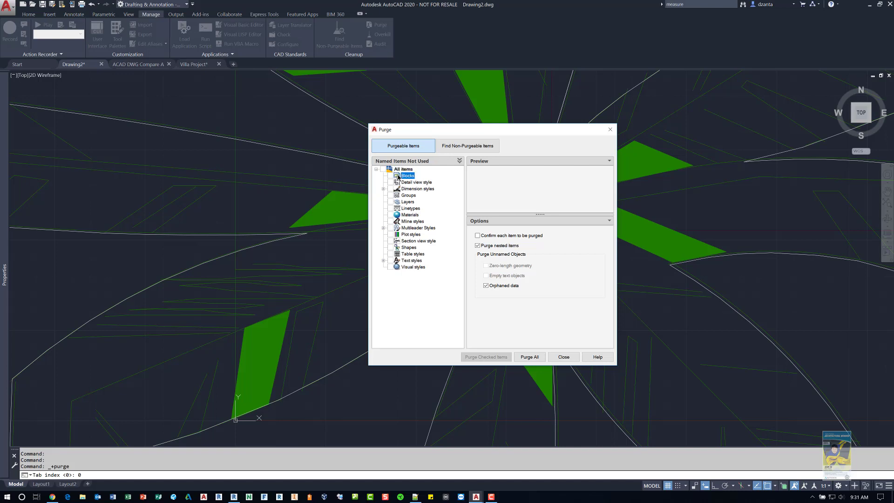
- Tick the unused Annotative dimension style under Dimension styles, then close Purge
click(394, 190)
click(384, 189)
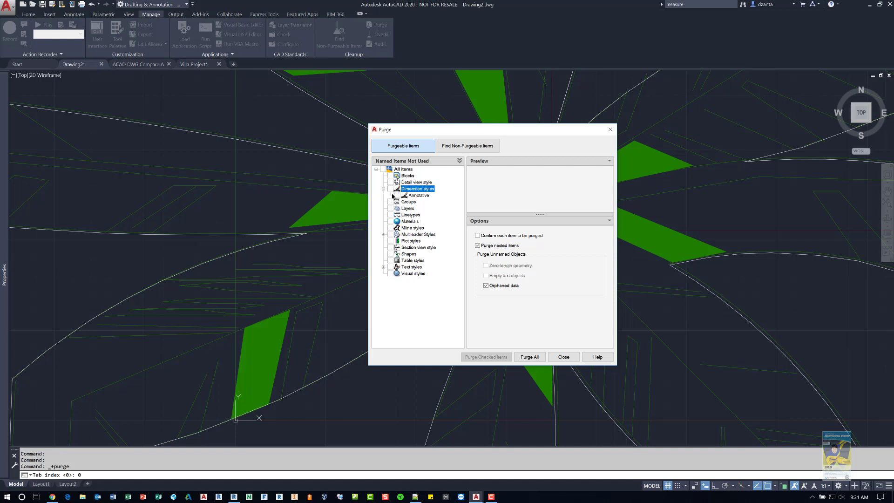
click(401, 196)
click(398, 196)
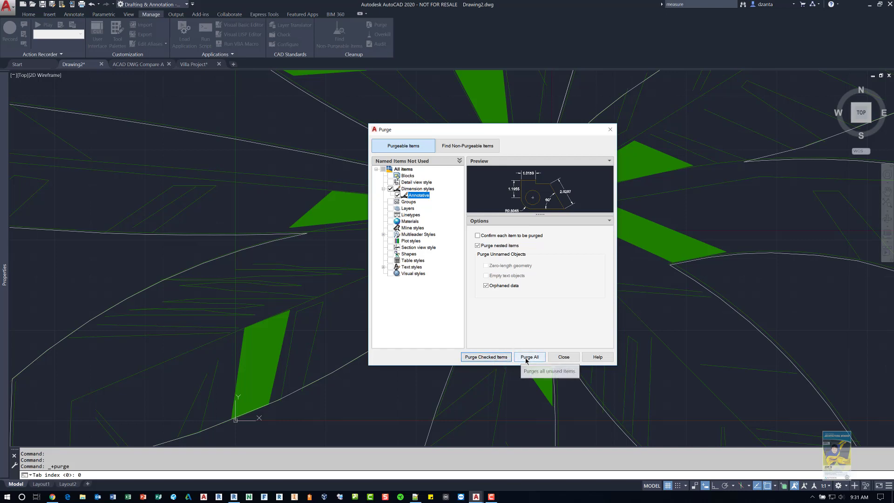
click(518, 237)
click(518, 237)
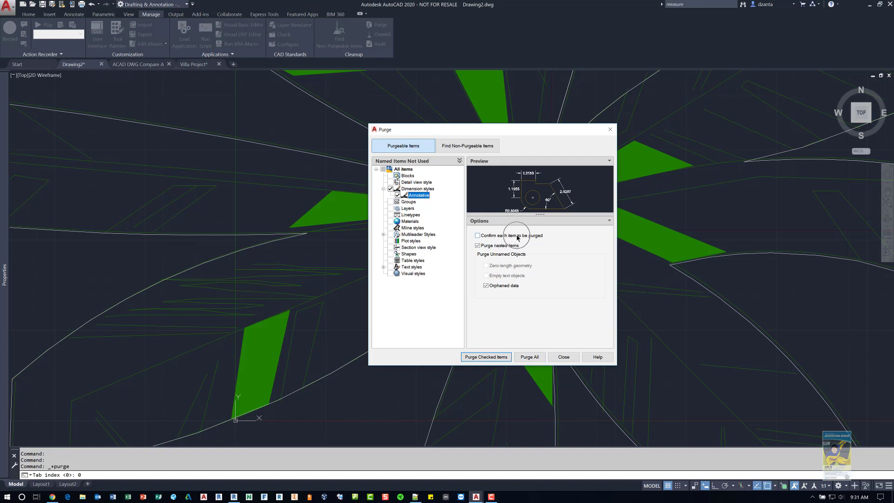
click(565, 357)
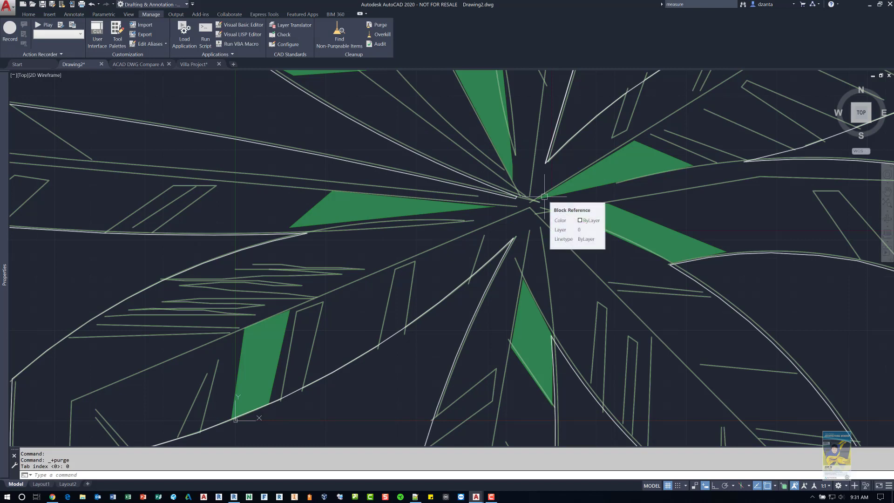
- Close Drawing2 without saving and switch to the Collaborate tab
click(101, 64)
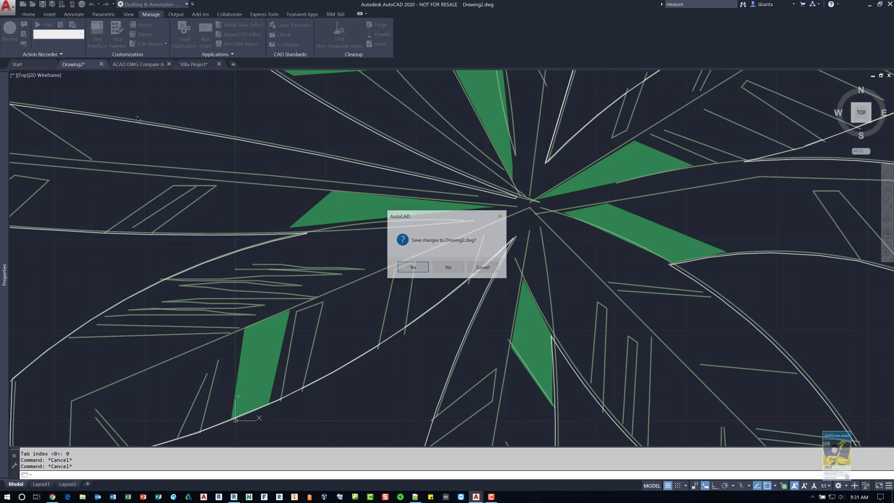
click(449, 268)
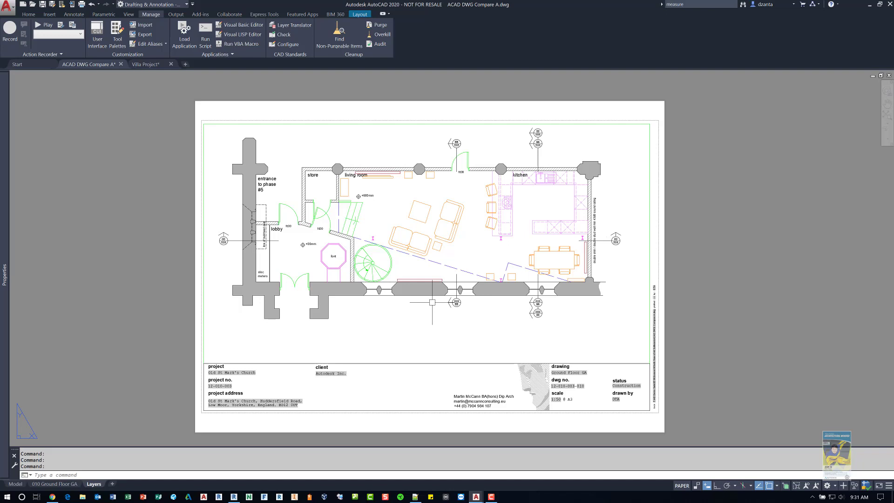
click(231, 15)
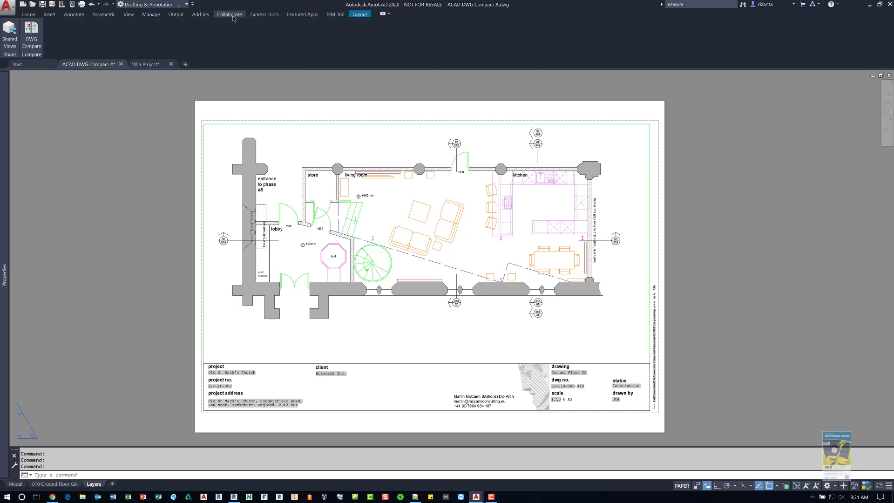
- Run DWG Compare of ACAD DWG Compare A against ACAD DWG Compare B.dwg
click(30, 44)
click(312, 147)
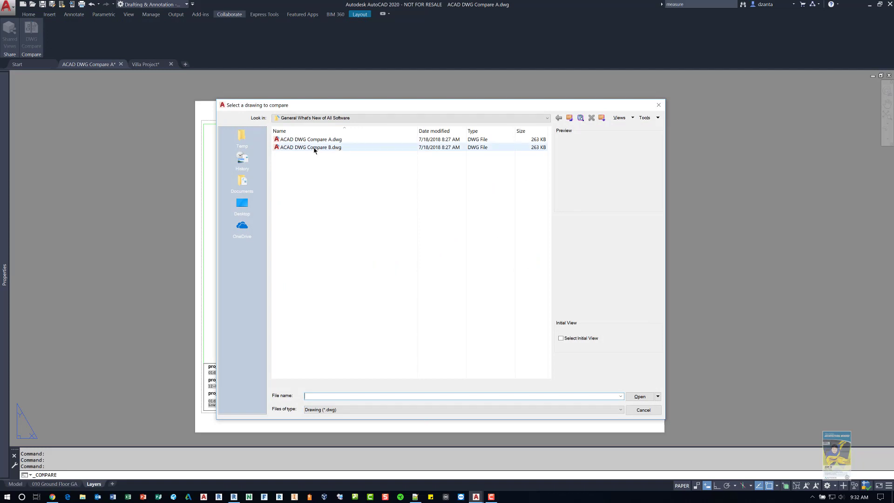
click(640, 396)
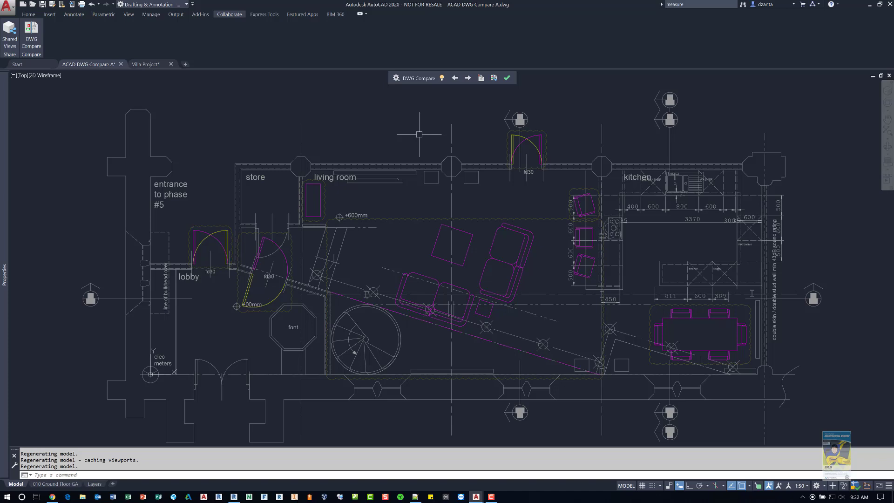
- Make the DWG Compare revision clouds Polygonal with the margin size set to 13
click(397, 80)
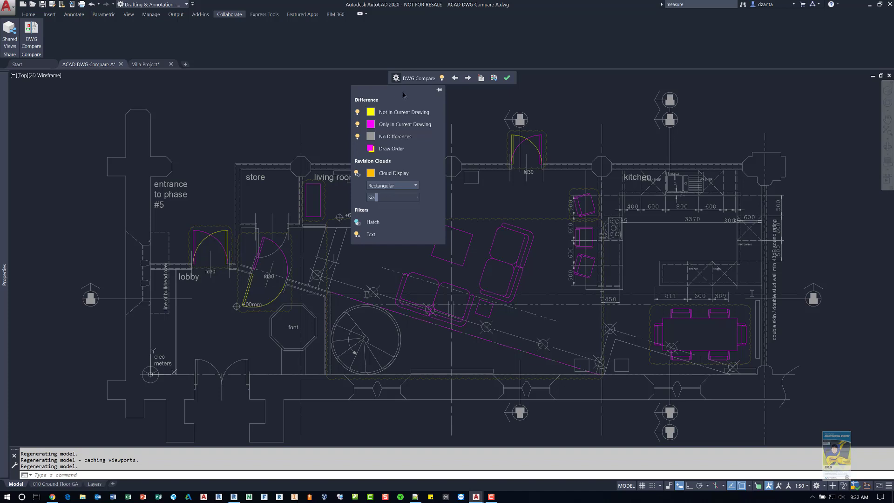
mouse_move(409, 113)
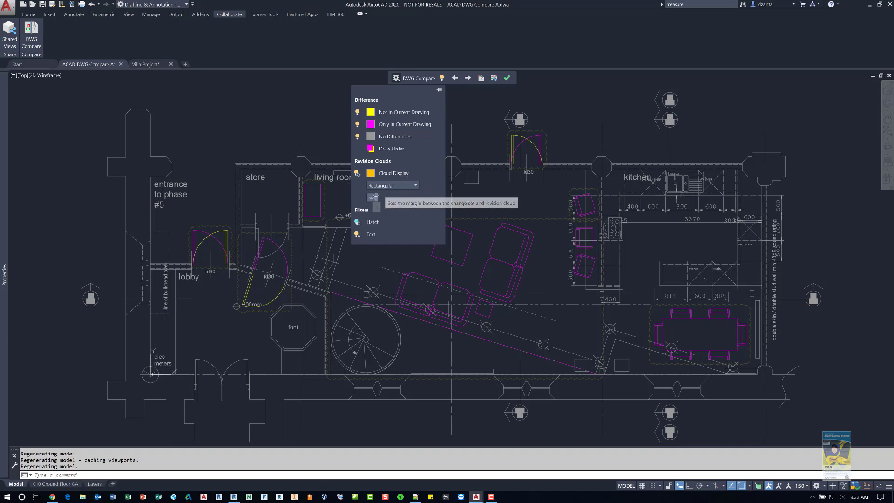
mouse_move(377, 199)
mouse_down()
mouse_move(395, 198)
mouse_move(376, 198)
mouse_up()
click(387, 186)
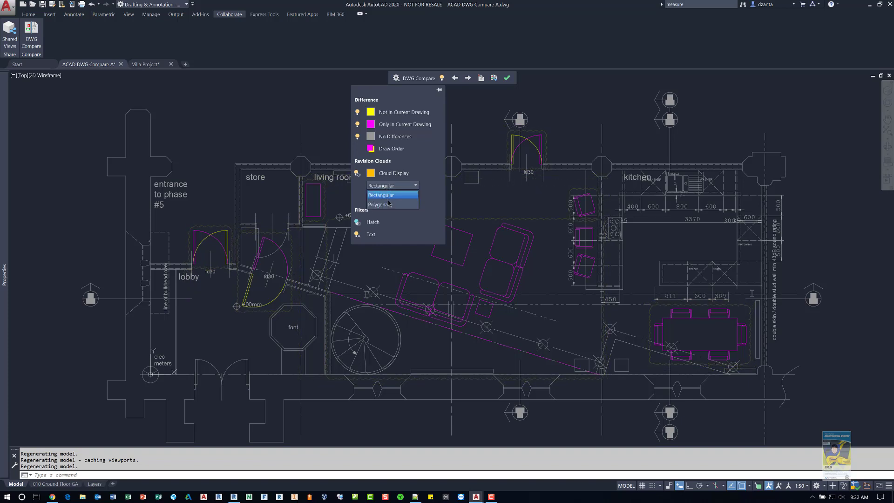
click(379, 200)
drag(380, 200, 388, 196)
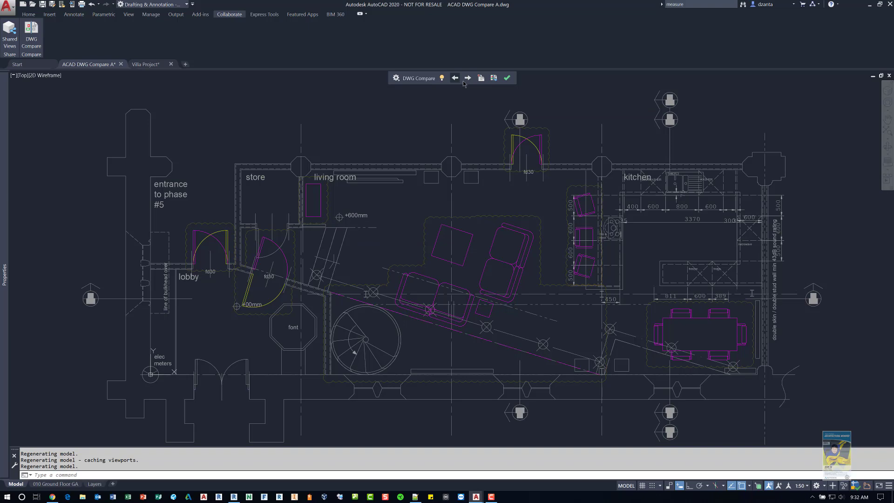
- Step through each change set in turn: the fd30 door, the living room change, and the sofas
click(467, 80)
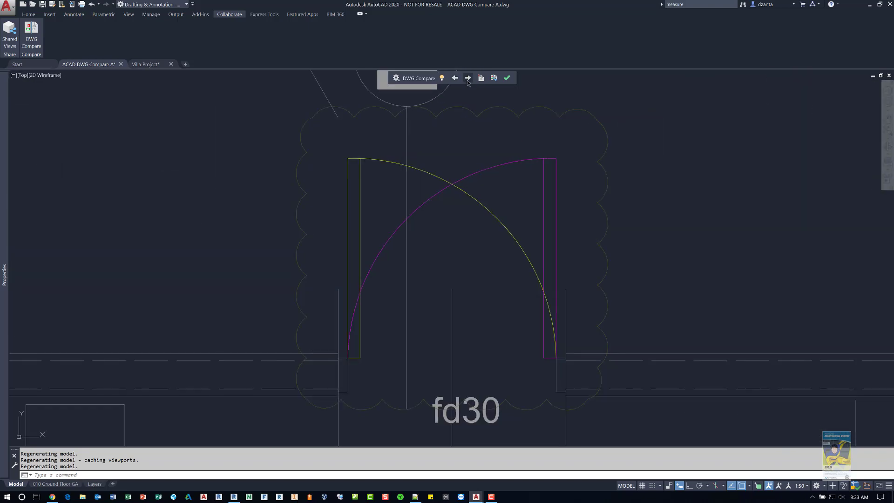
click(468, 78)
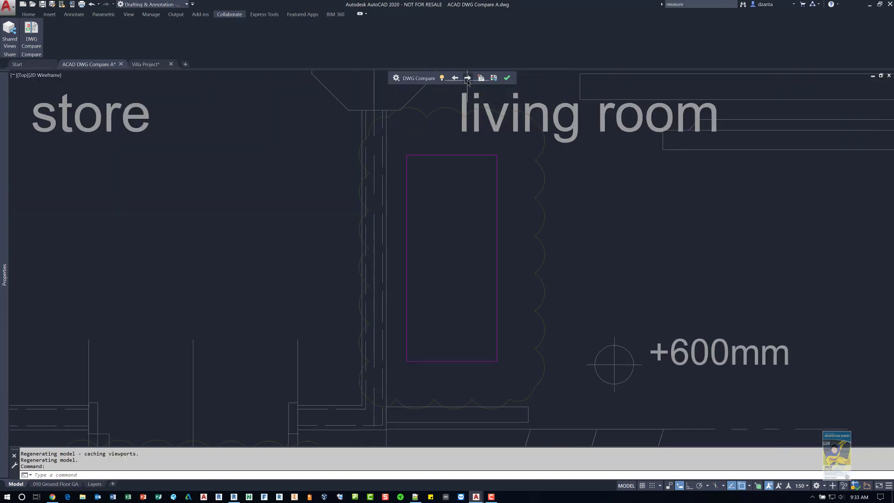
click(468, 79)
click(468, 79)
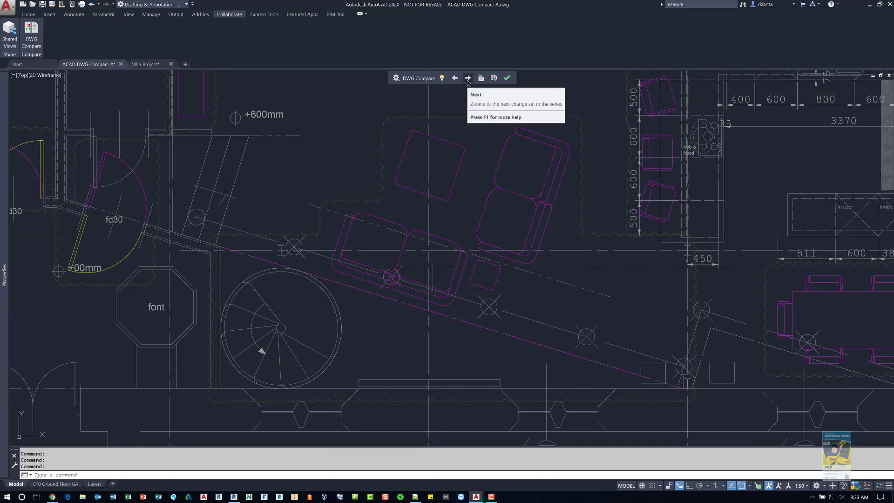
click(468, 79)
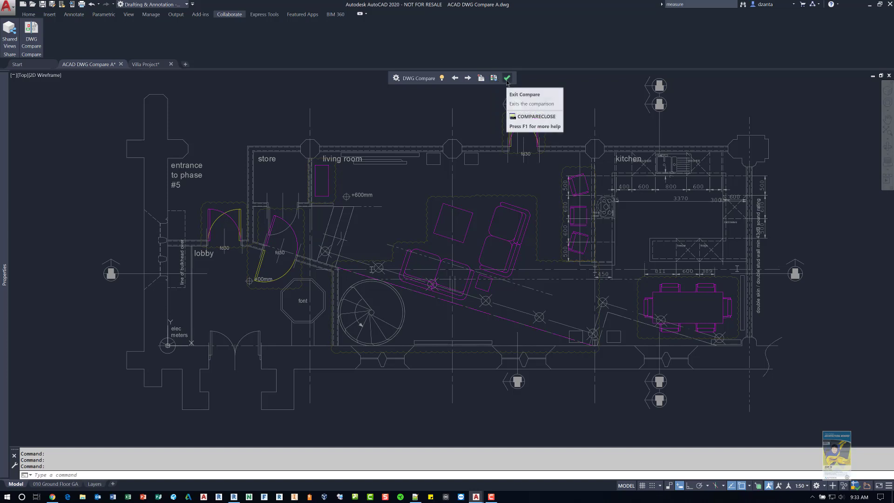
- Exit DWG Compare, close ACAD DWG Compare A.dwg without saving, and return to the Home tab
click(507, 79)
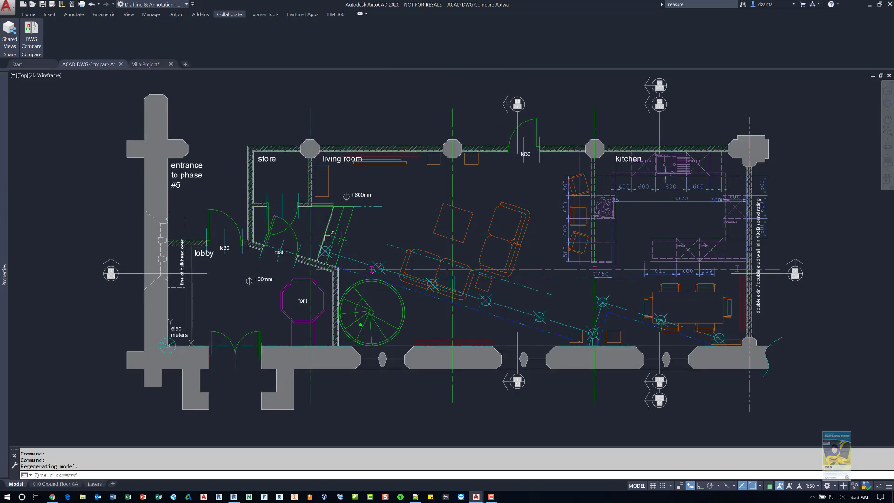
click(121, 64)
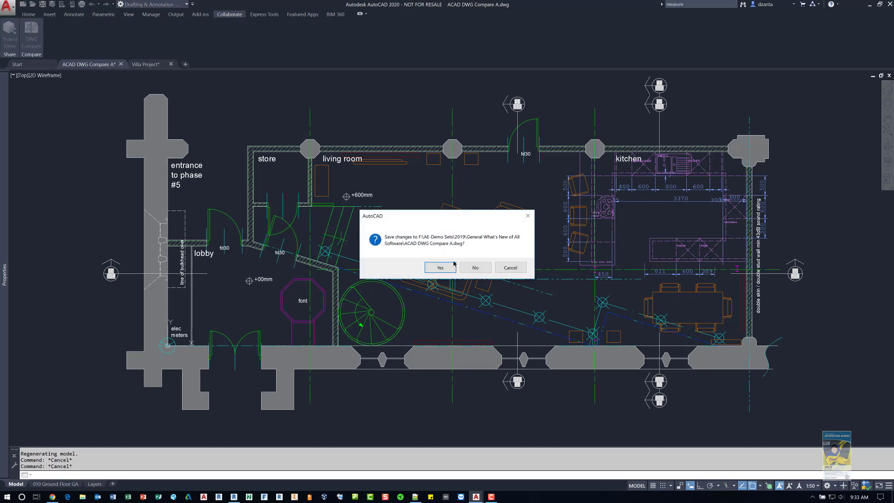
click(470, 270)
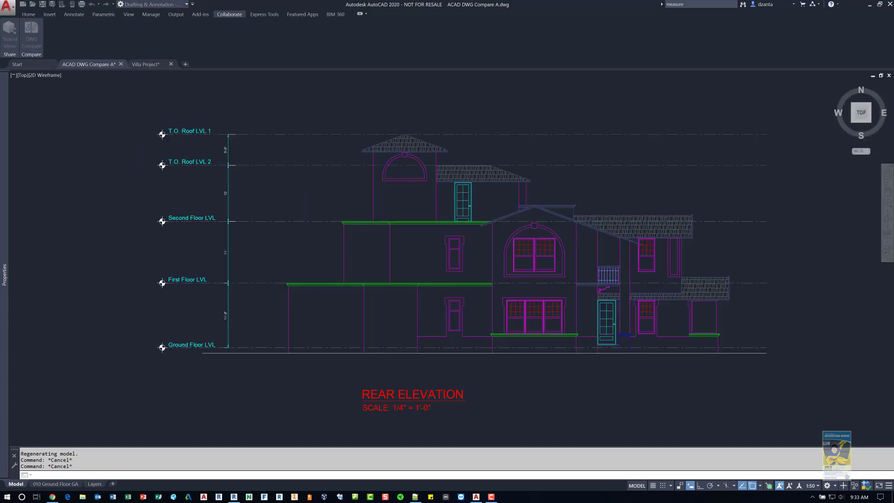
mouse_move(631, 251)
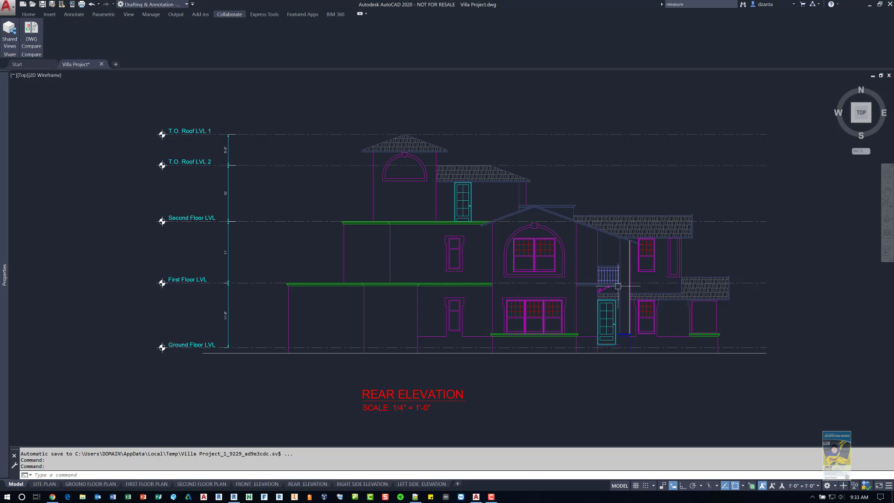
click(29, 14)
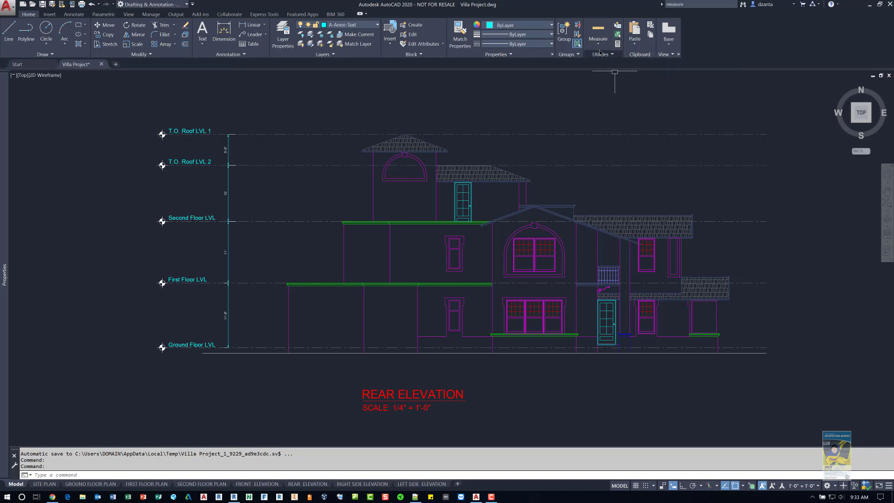
- Start Quick measure and pan across the rear elevation's floors, reading distances like 10'-6" and 8'-3"
click(598, 41)
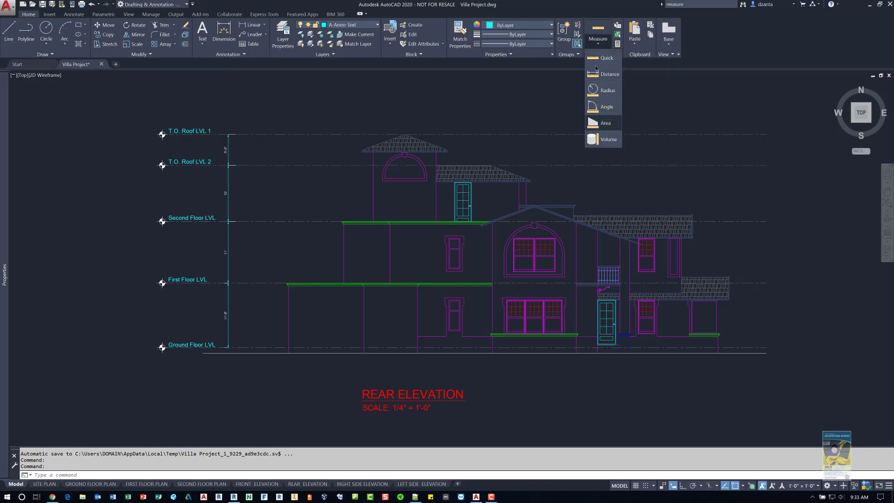
click(600, 29)
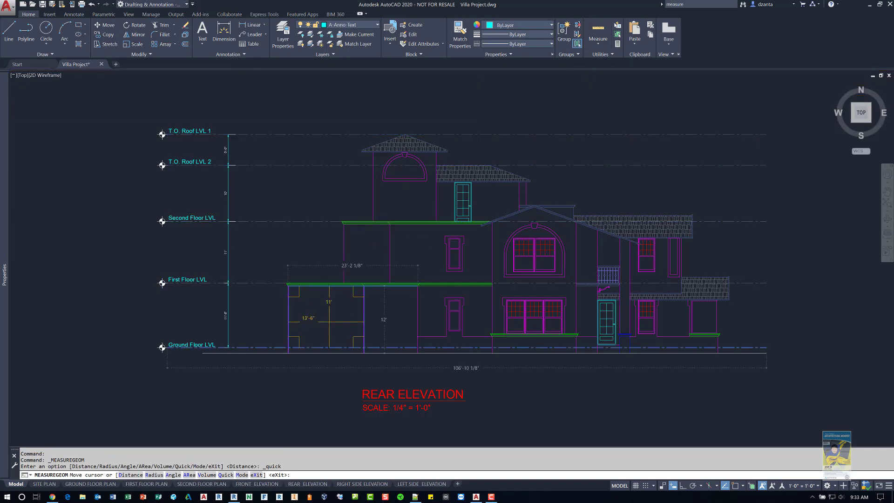
scroll(331, 322, up, 4)
middle_drag(338, 309, 365, 256)
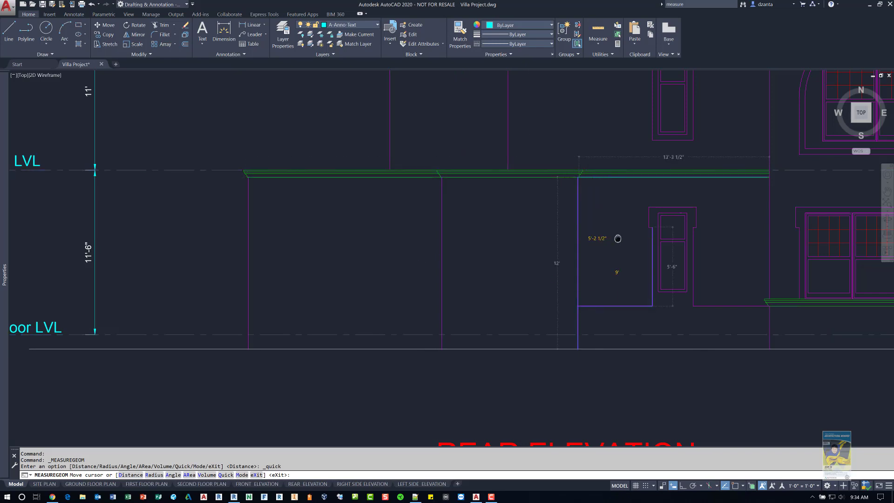
middle_drag(616, 236, 393, 205)
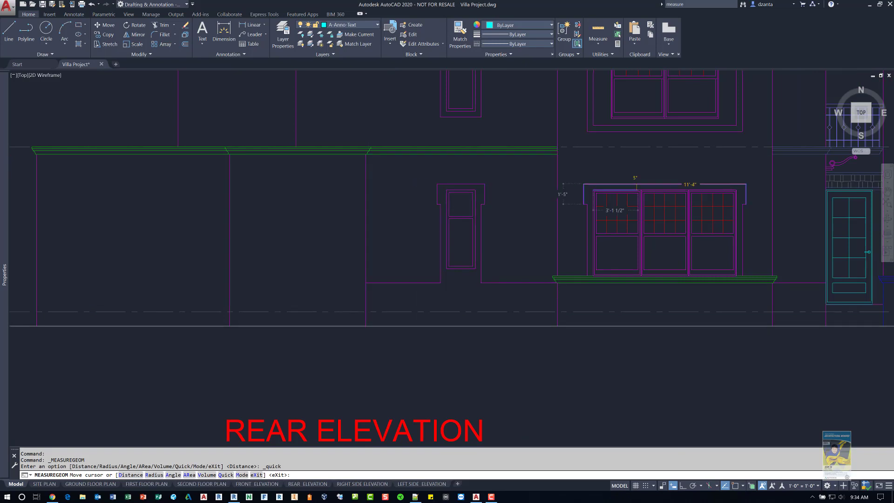
middle_drag(639, 174, 628, 351)
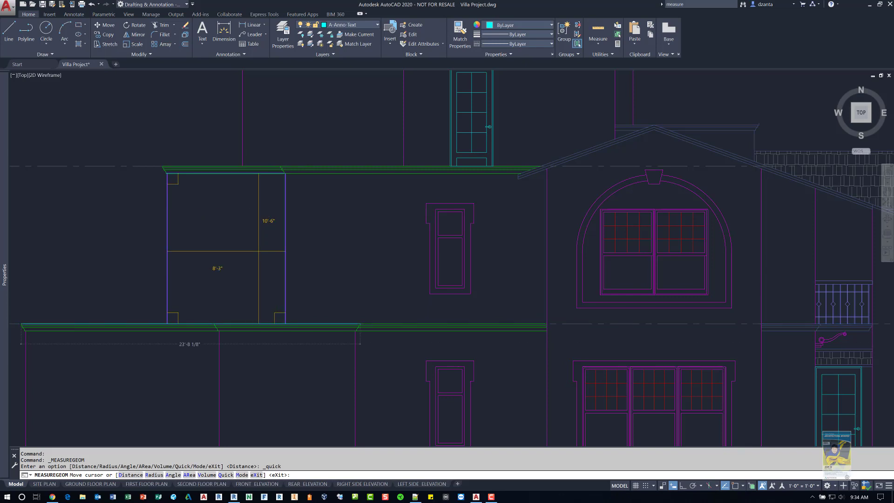
- View and dismiss the MEASUREGEOM options, then measure the upper tower, showing 11'-3" and 7'-10"
right_click(249, 231)
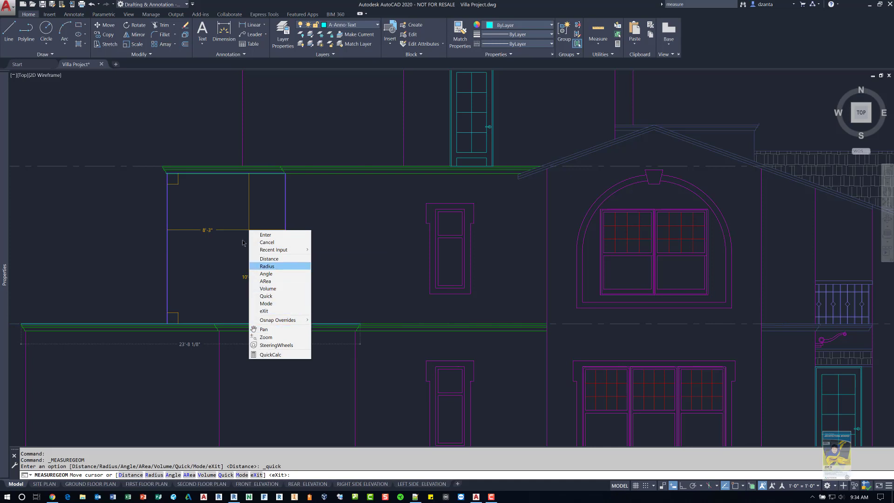
click(180, 149)
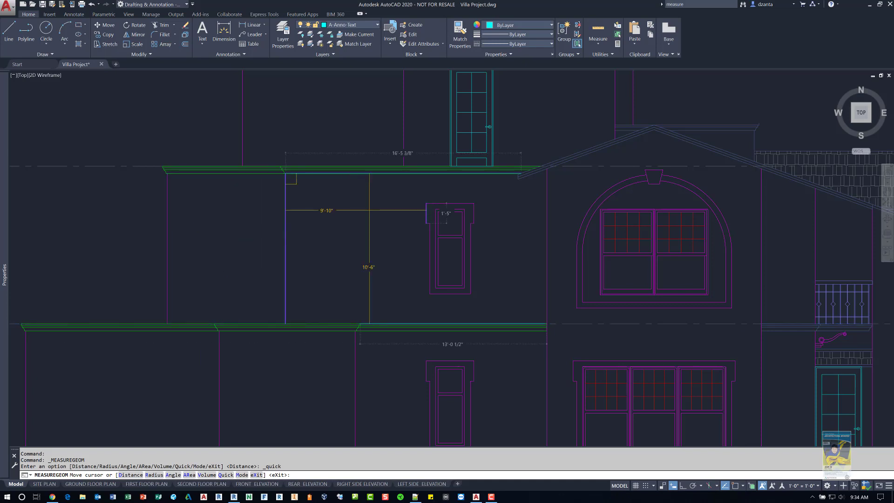
scroll(446, 211, down, 5)
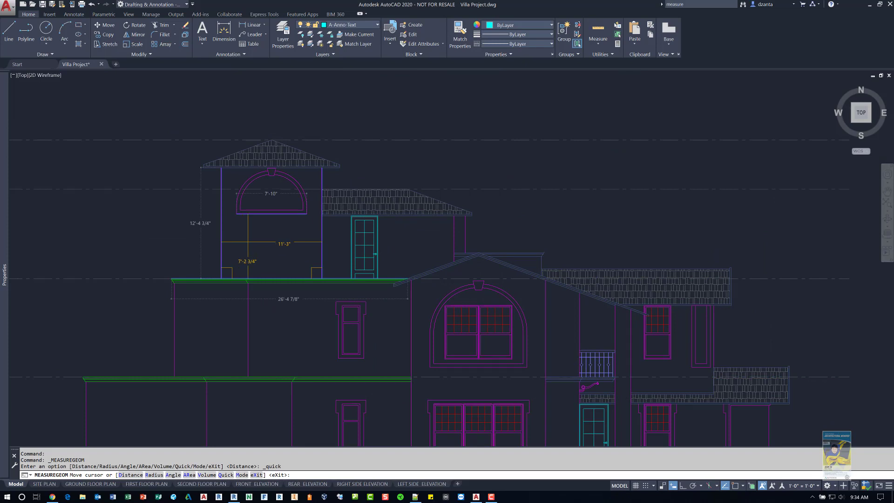
middle_drag(161, 252, 249, 242)
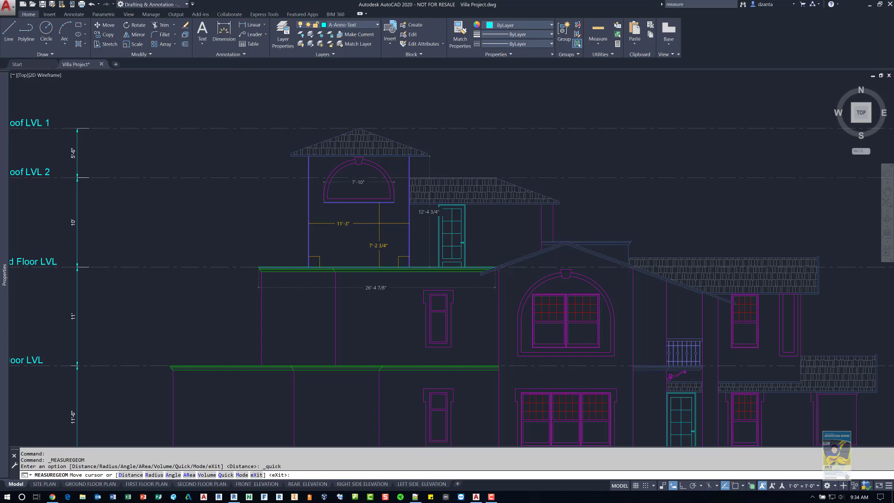
- Cancel quick measure with Esc and zoom out to show the whole rear elevation
key(Escape)
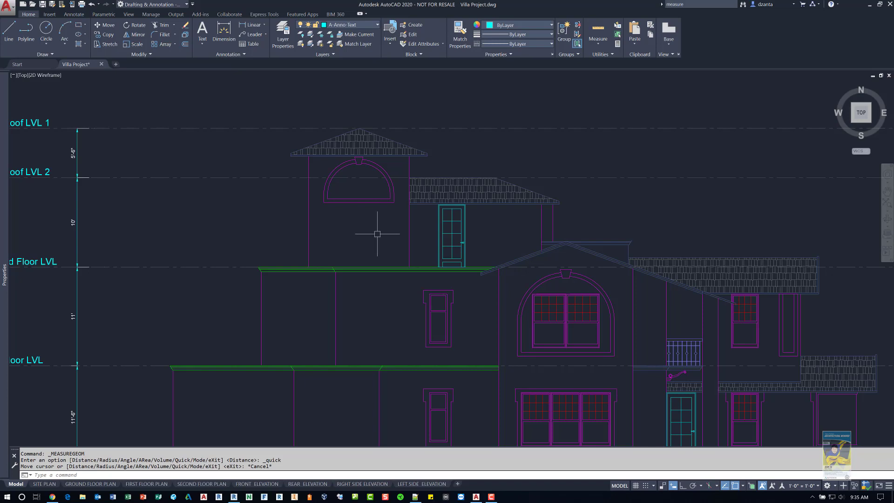
scroll(378, 234, down, 2)
middle_drag(378, 234, 421, 184)
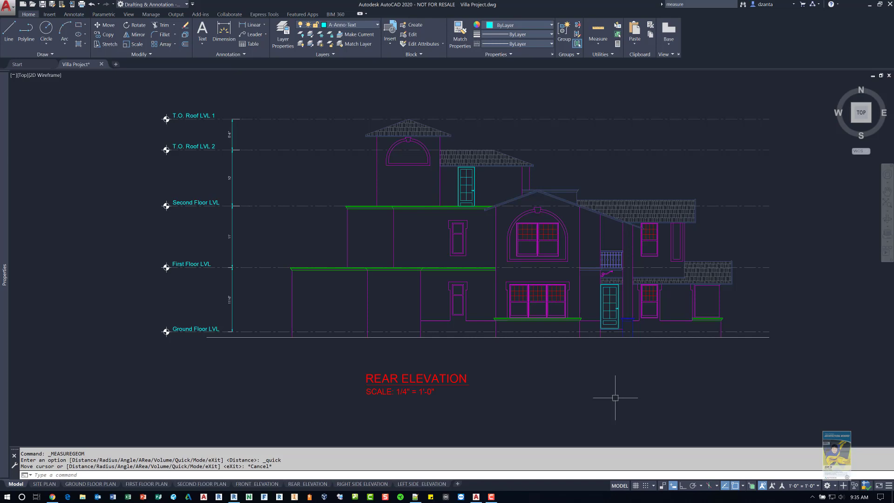
- Start Save As > Drawing for Villa Project and browse via Desktop to the OneDrive folder
click(8, 8)
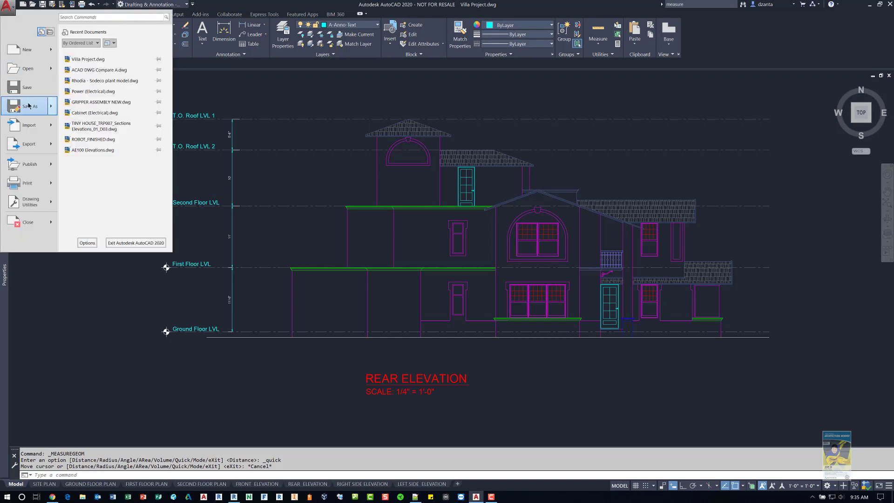
mouse_move(30, 106)
click(115, 61)
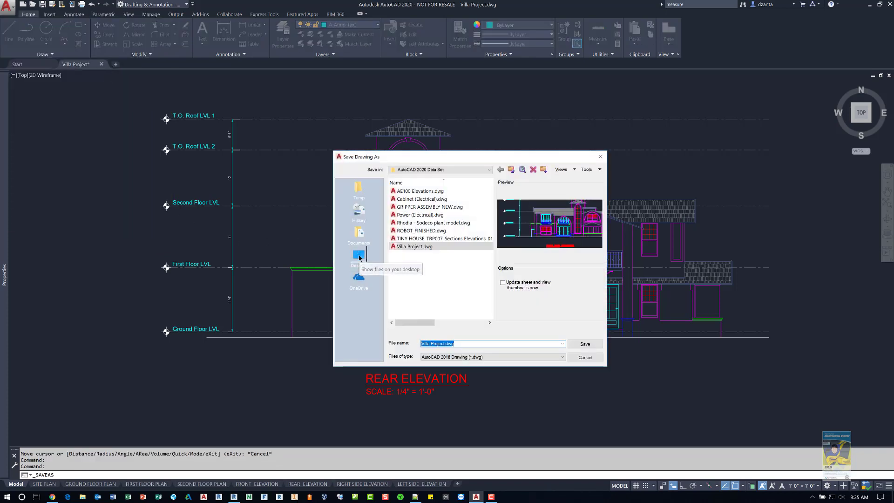
click(359, 257)
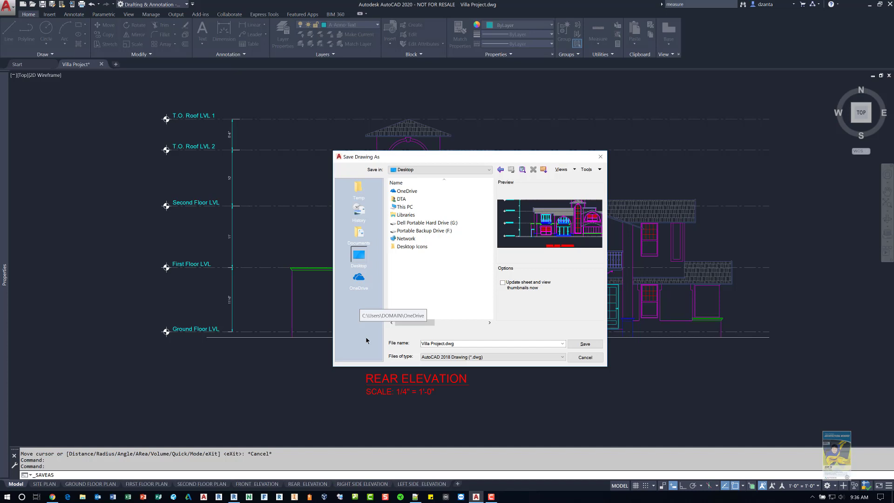
click(464, 272)
click(361, 279)
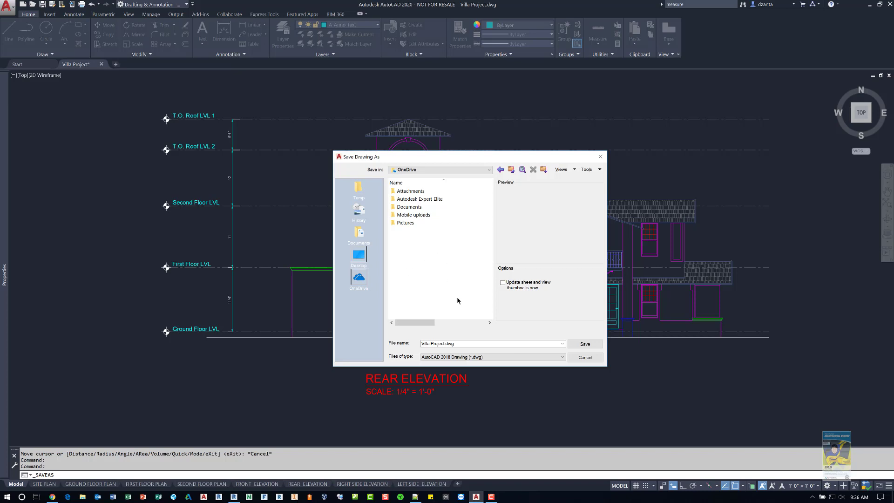
- Cancel the Save Drawing As dialog without saving the copy
click(581, 360)
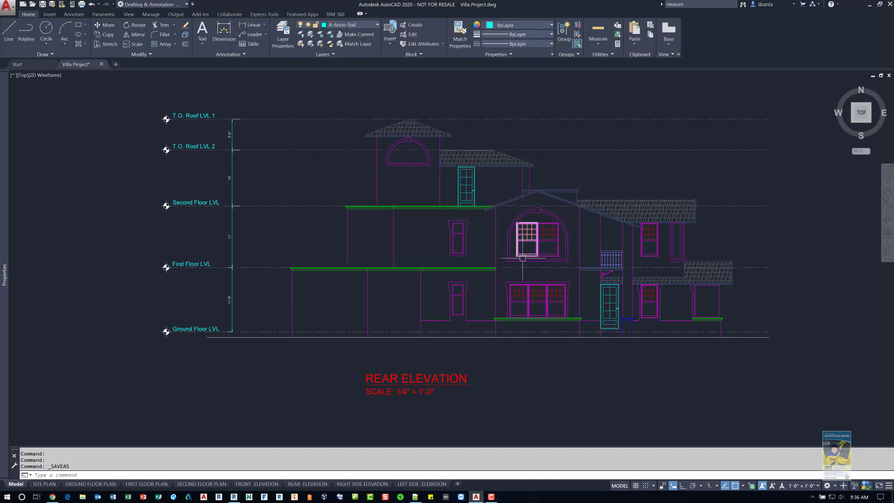